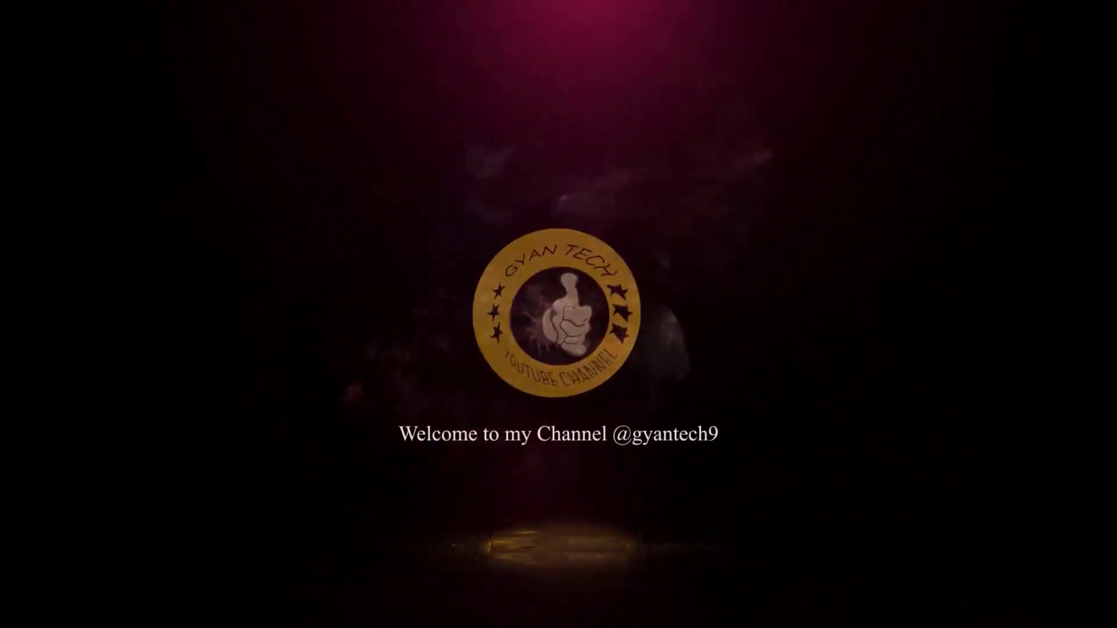
Step through the flyer preview images GD (1)–(4).jpg in Windows Photos
{"action": "scroll", "coordinate": [654, 274], "scroll_direction": "up", "scroll_amount": 4}
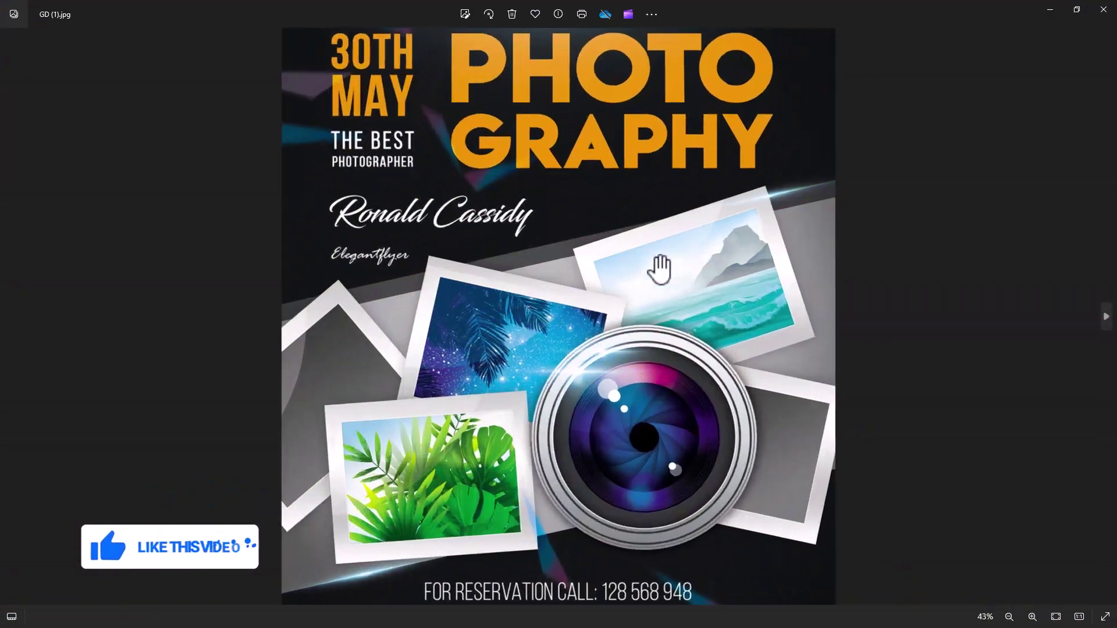
{"action": "scroll", "coordinate": [619, 360], "scroll_direction": "down", "scroll_amount": 4}
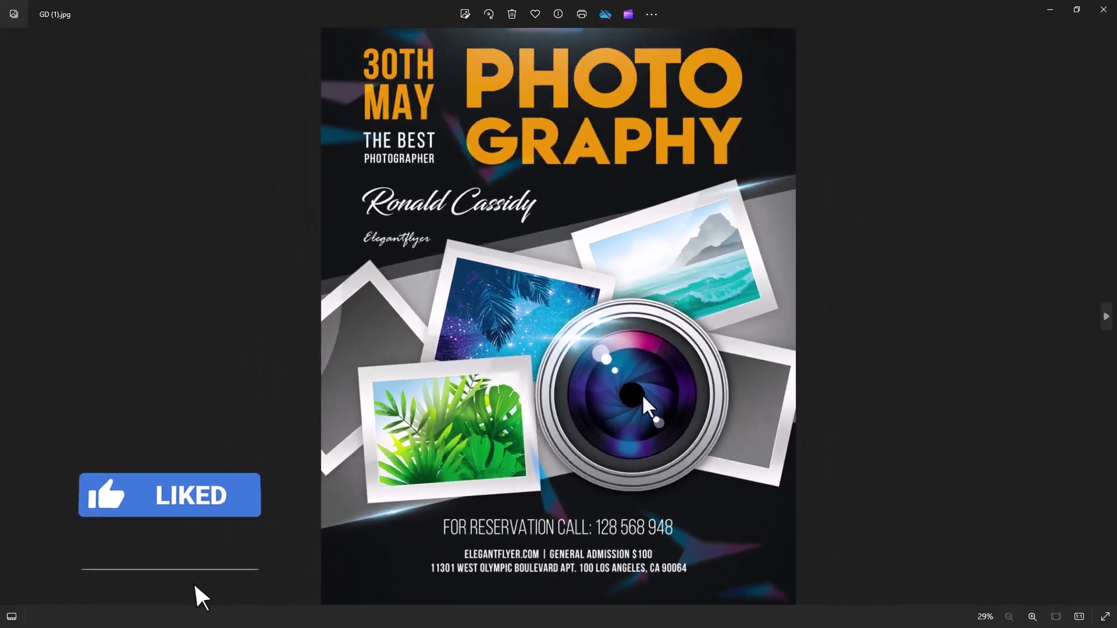
{"action": "left_click", "coordinate": [1105, 317]}
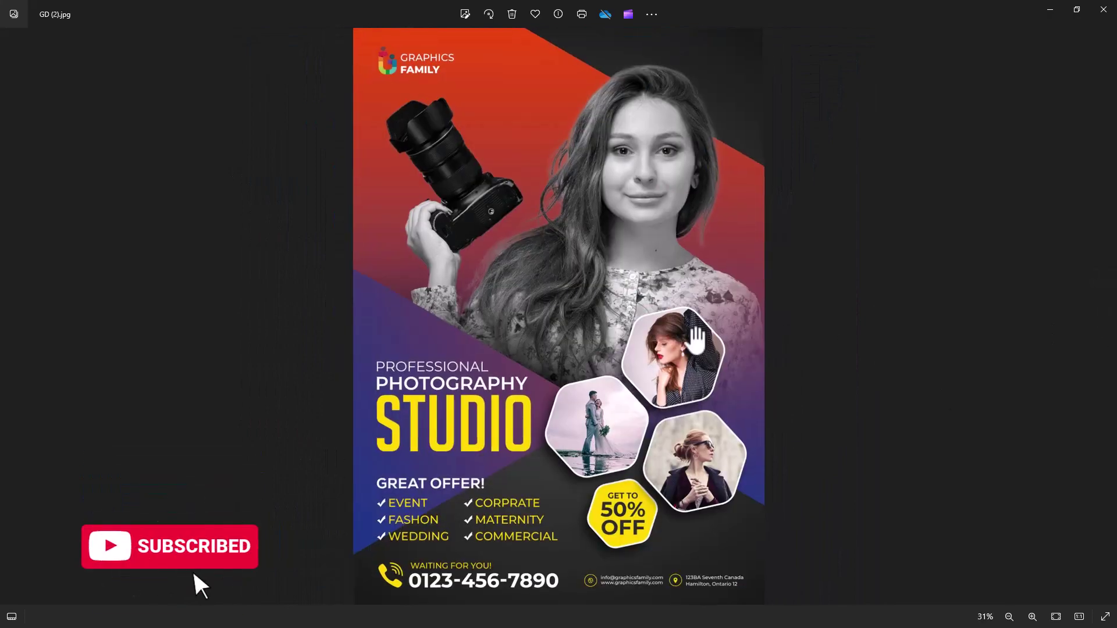
{"action": "scroll", "coordinate": [698, 341], "scroll_direction": "up", "scroll_amount": 3}
{"action": "scroll", "coordinate": [664, 407], "scroll_direction": "down", "scroll_amount": 3}
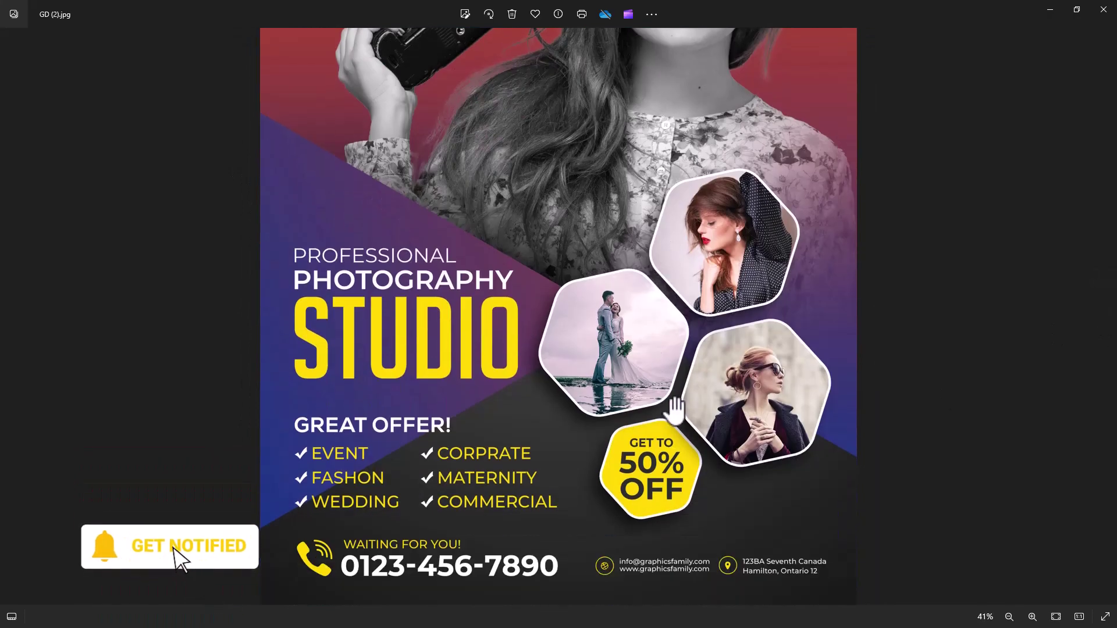
{"action": "left_click", "coordinate": [1108, 337]}
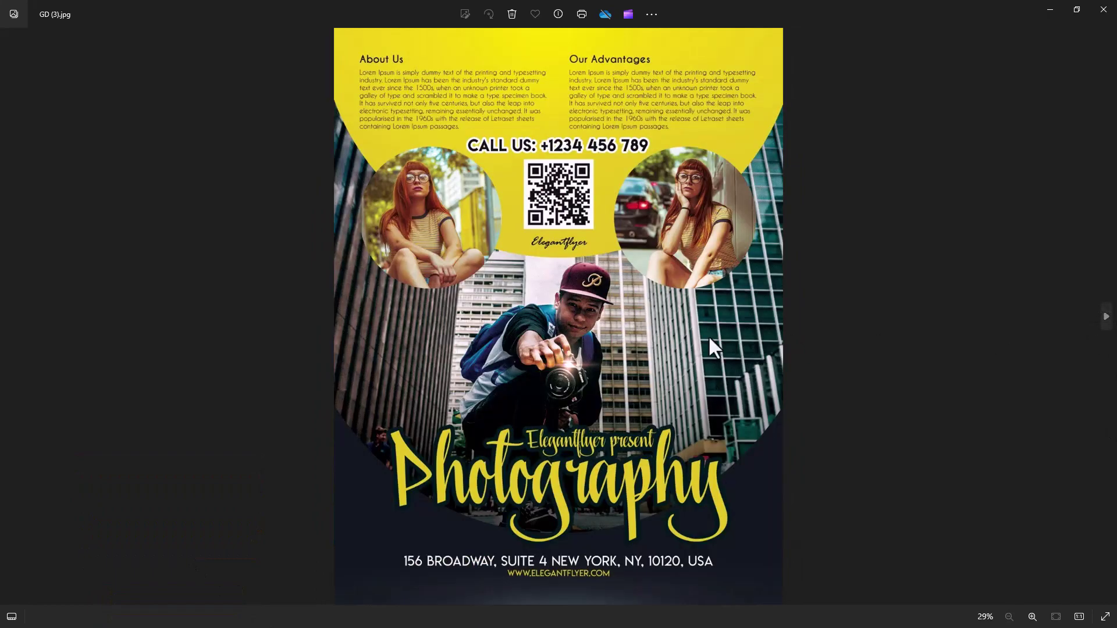
{"action": "scroll", "coordinate": [615, 374], "scroll_direction": "up", "scroll_amount": 3}
{"action": "scroll", "coordinate": [685, 498], "scroll_direction": "down", "scroll_amount": 5}
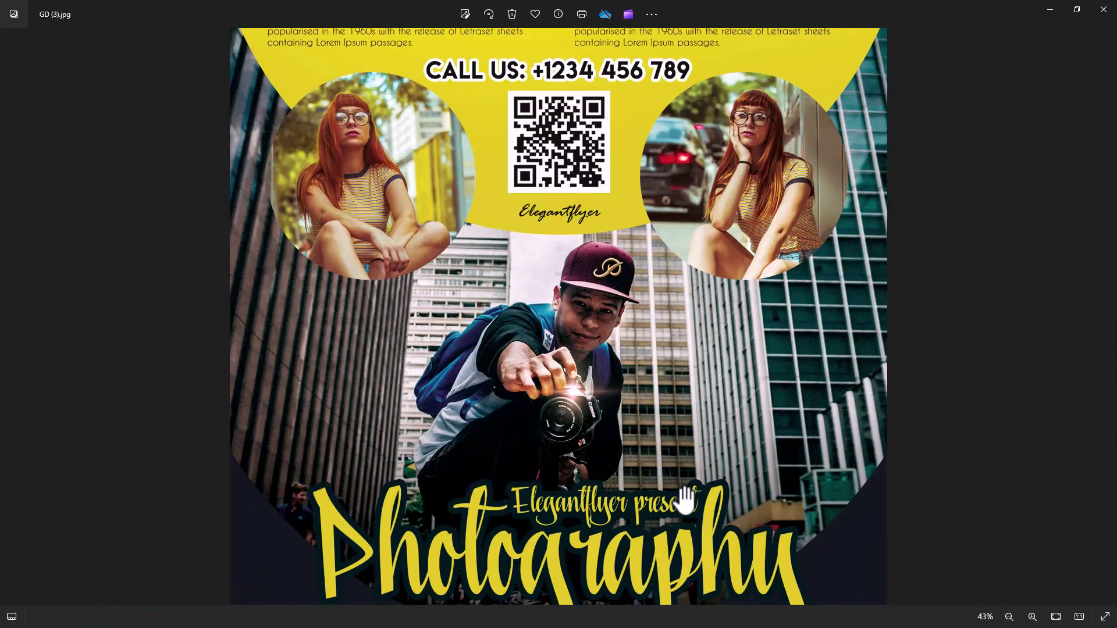
{"action": "scroll", "coordinate": [702, 466], "scroll_direction": "down", "scroll_amount": 3}
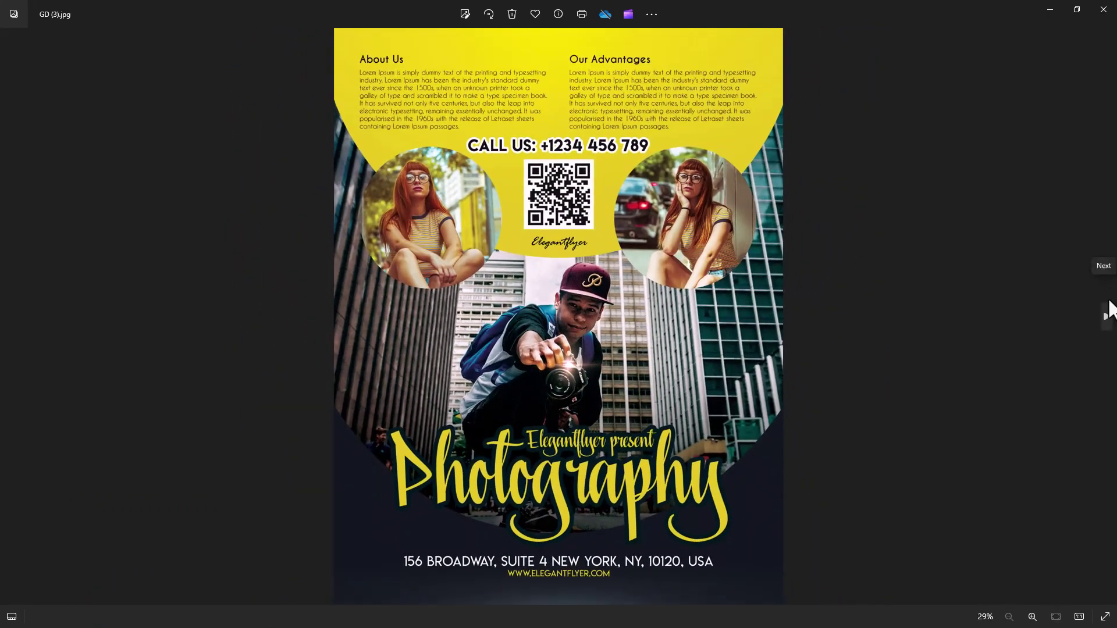
{"action": "left_click", "coordinate": [1108, 314]}
{"action": "scroll", "coordinate": [611, 386], "scroll_direction": "up", "scroll_amount": 3}
{"action": "scroll", "coordinate": [654, 228], "scroll_direction": "down", "scroll_amount": 2}
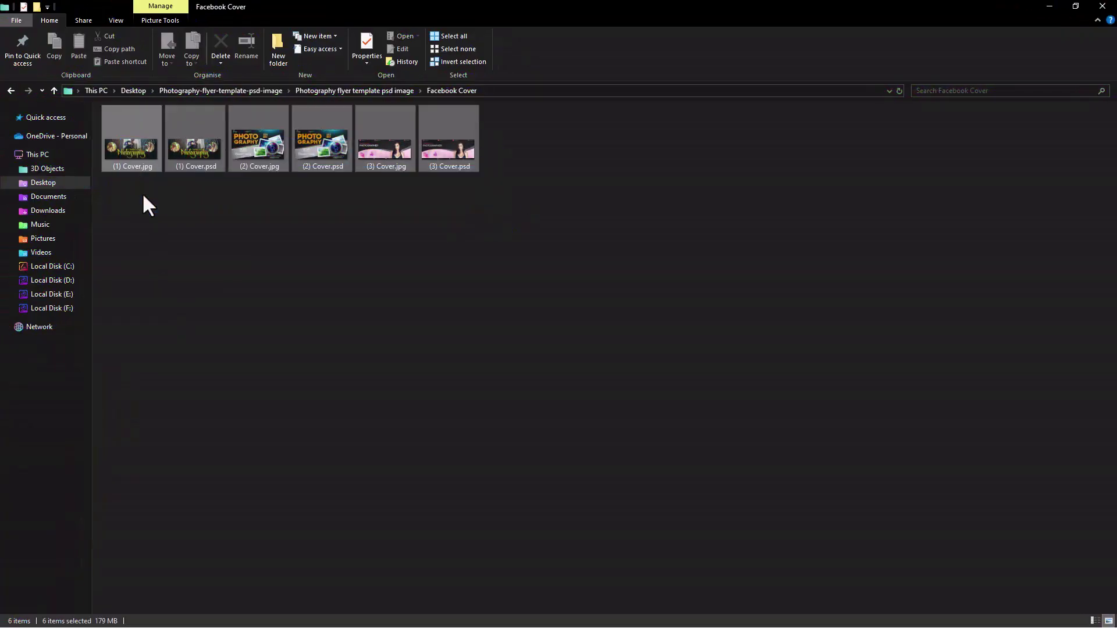
Open (1) Cover.jpg and advance to the third Facebook cover image
{"action": "double_click", "coordinate": [125, 152]}
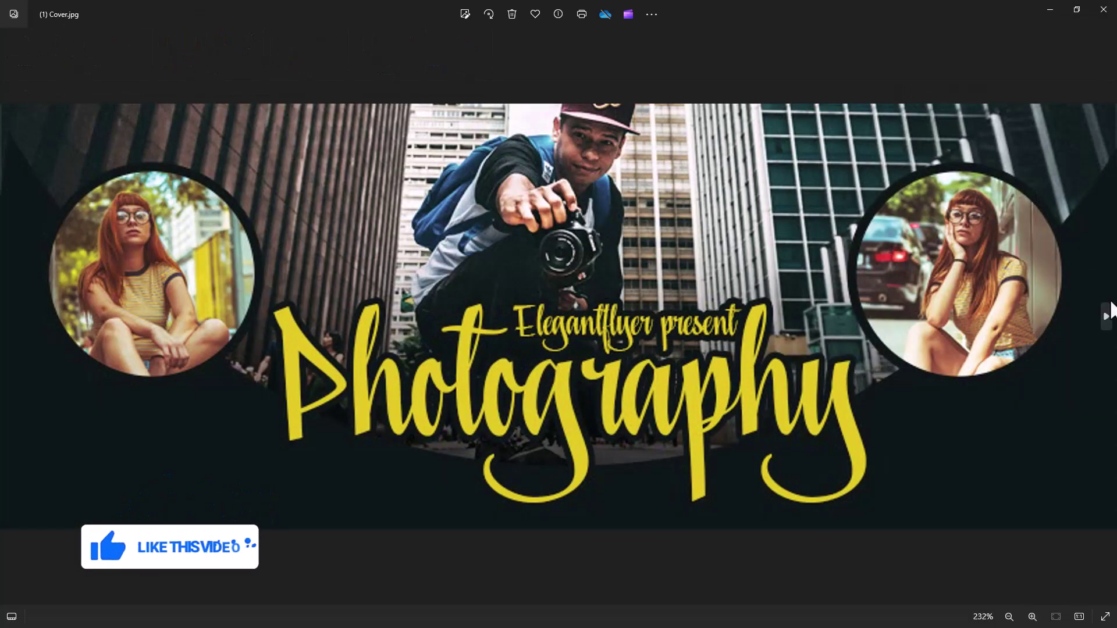
{"action": "left_click", "coordinate": [1105, 314]}
{"action": "left_click", "coordinate": [1105, 317]}
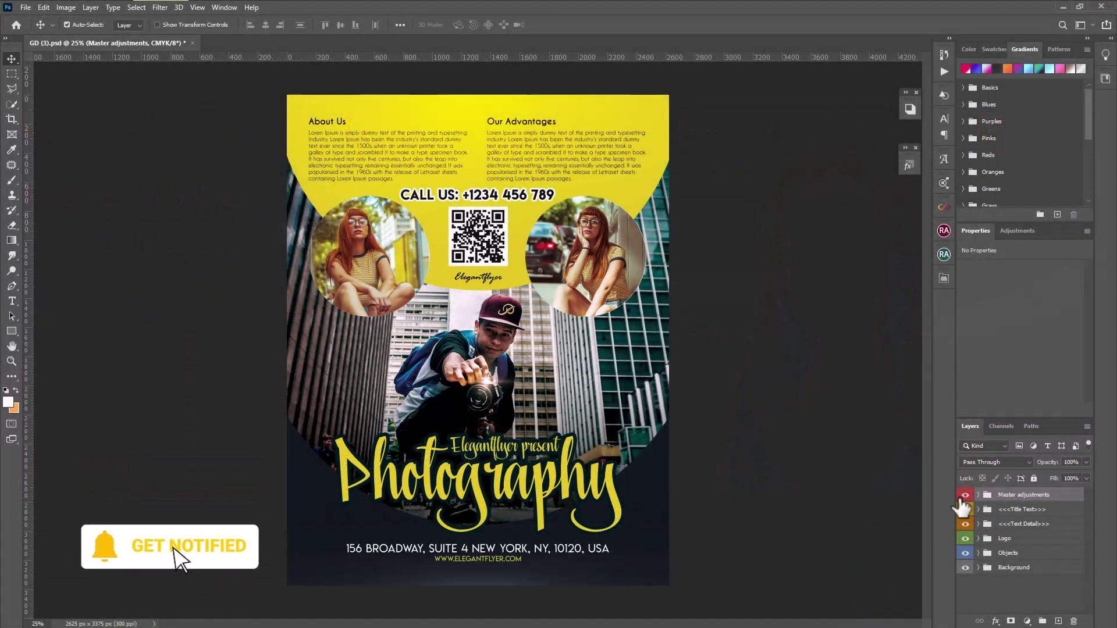
Toggle visibility of the Master adjustments, Title, Text Detail and Objects groups to see their contents
{"action": "left_click", "coordinate": [965, 495]}
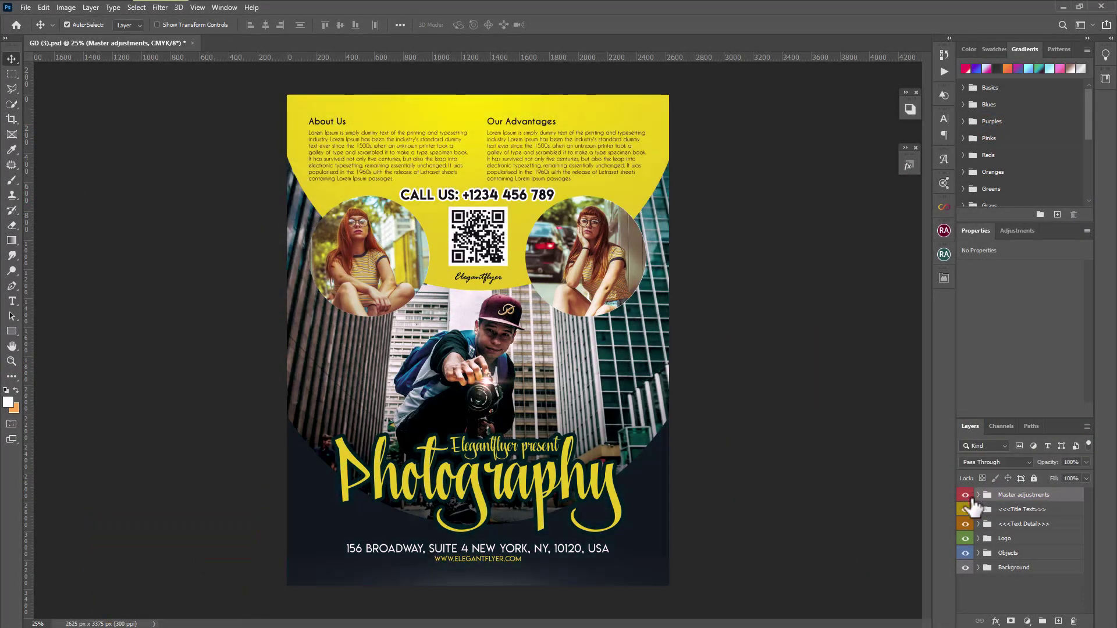
{"action": "left_click", "coordinate": [964, 509]}
{"action": "left_click", "coordinate": [965, 523]}
{"action": "left_click", "coordinate": [965, 553]}
{"action": "left_click", "coordinate": [965, 553]}
Expand the Objects group and select the Photo 3 layer holding the man
{"action": "left_click", "coordinate": [979, 553]}
{"action": "scroll", "coordinate": [1042, 593], "scroll_direction": "down", "scroll_amount": 3}
{"action": "scroll", "coordinate": [1041, 590], "scroll_direction": "down", "scroll_amount": 3}
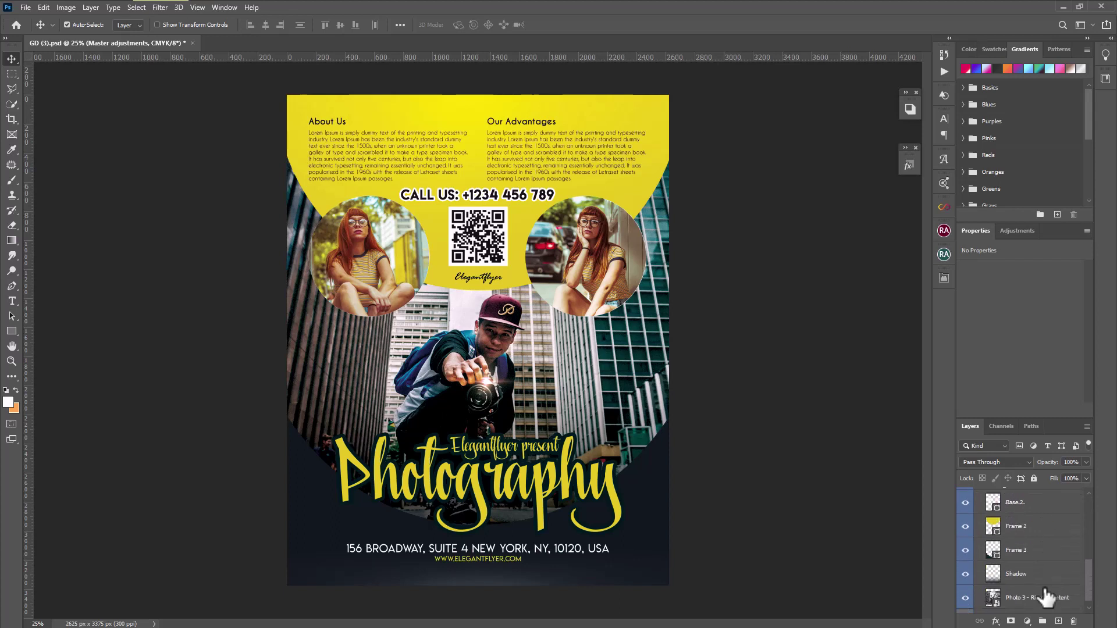
{"action": "scroll", "coordinate": [1042, 591], "scroll_direction": "down", "scroll_amount": 3}
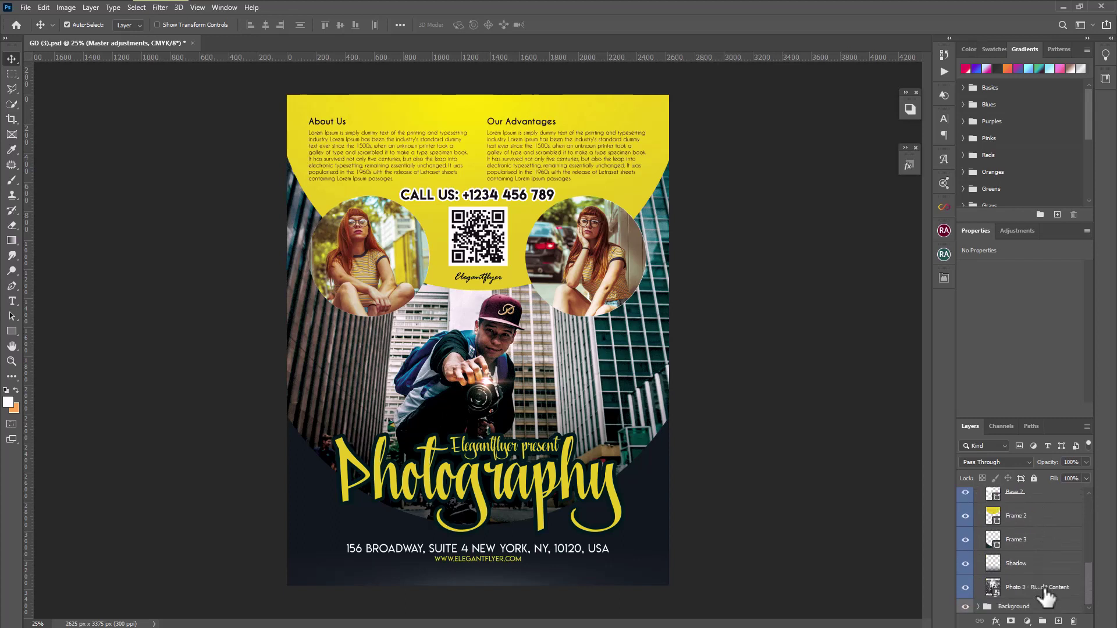
{"action": "left_click", "coordinate": [984, 587]}
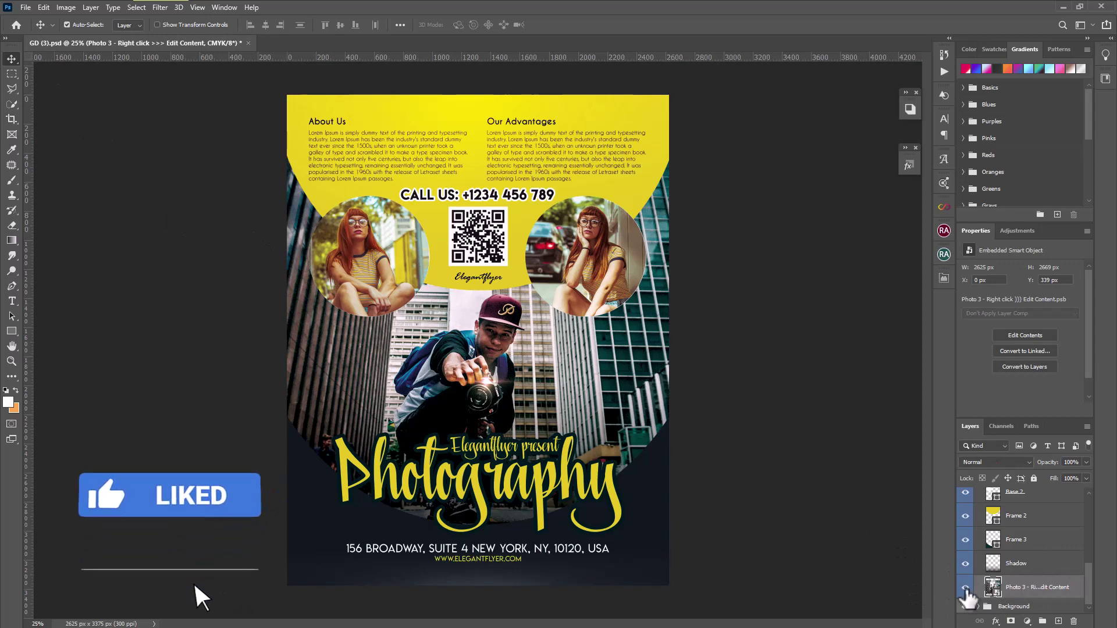
Hide Photo 3 and place the camera close-up photo as an embedded image
{"action": "left_click", "coordinate": [965, 587]}
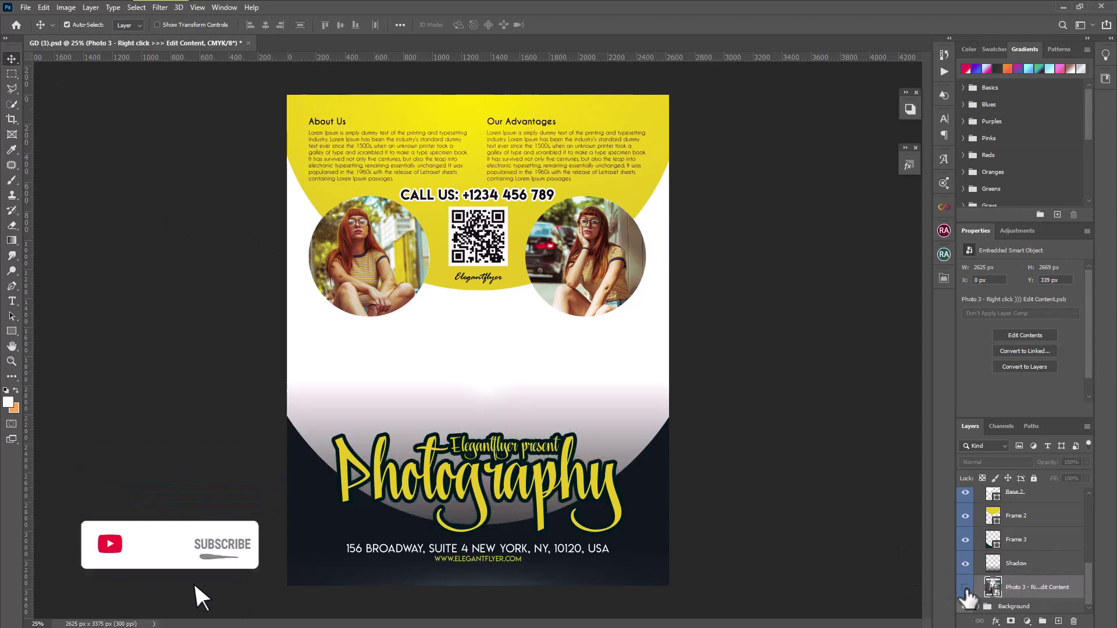
{"action": "left_click", "coordinate": [26, 8]}
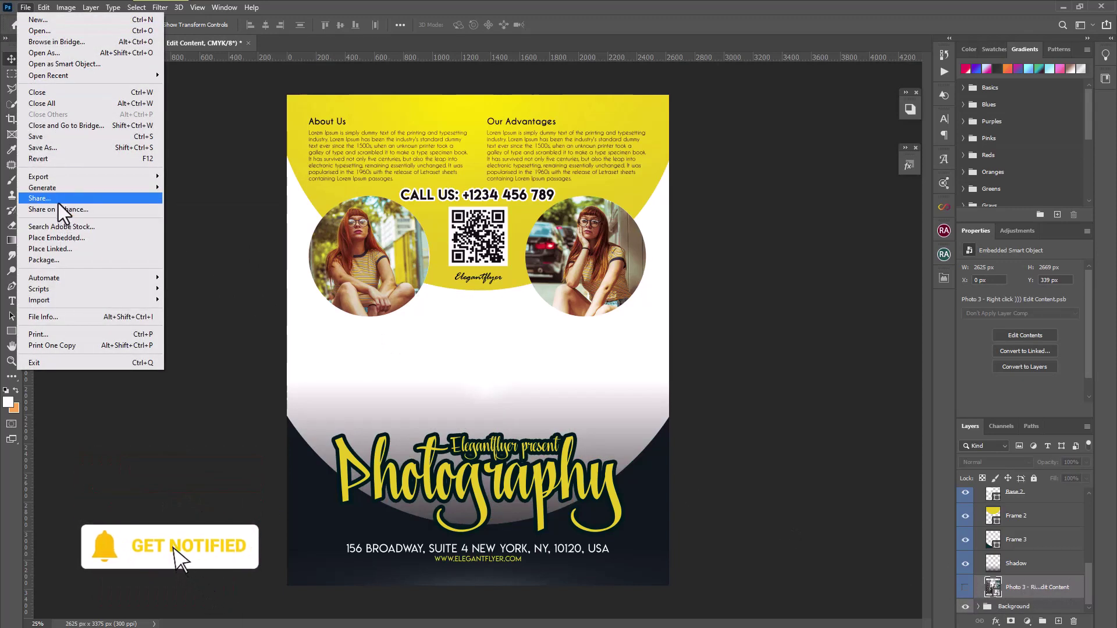
{"action": "left_click", "coordinate": [61, 237]}
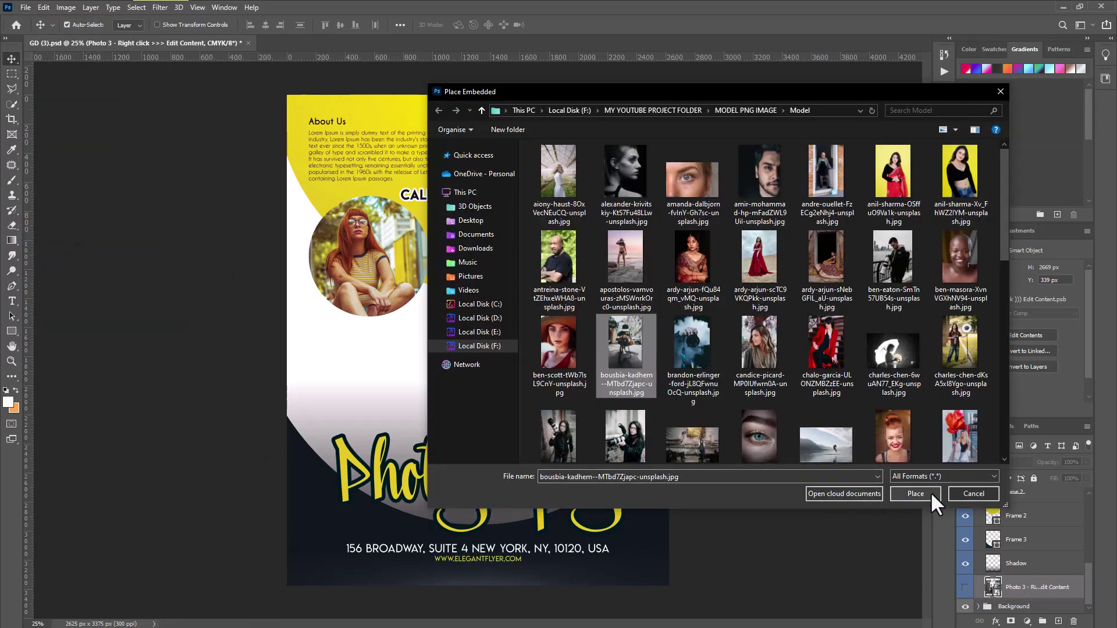
{"action": "left_click", "coordinate": [929, 491]}
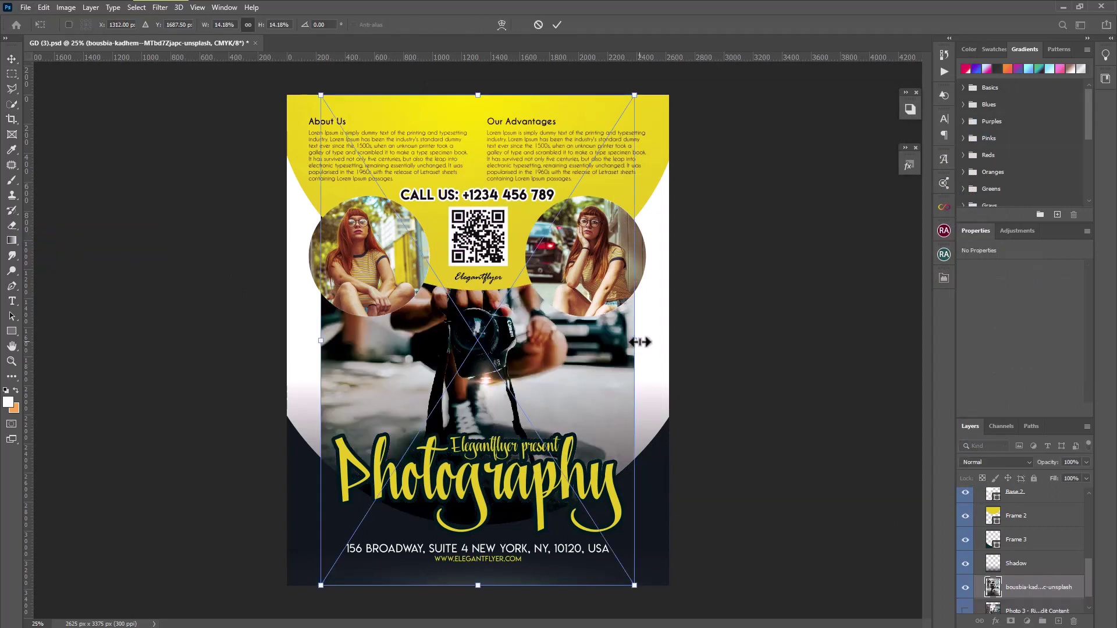
Enlarge the camera photo across the flyer's middle, move it down, and commit
{"action": "left_click_drag", "start_coordinate": [640, 342], "coordinate": [695, 339]}
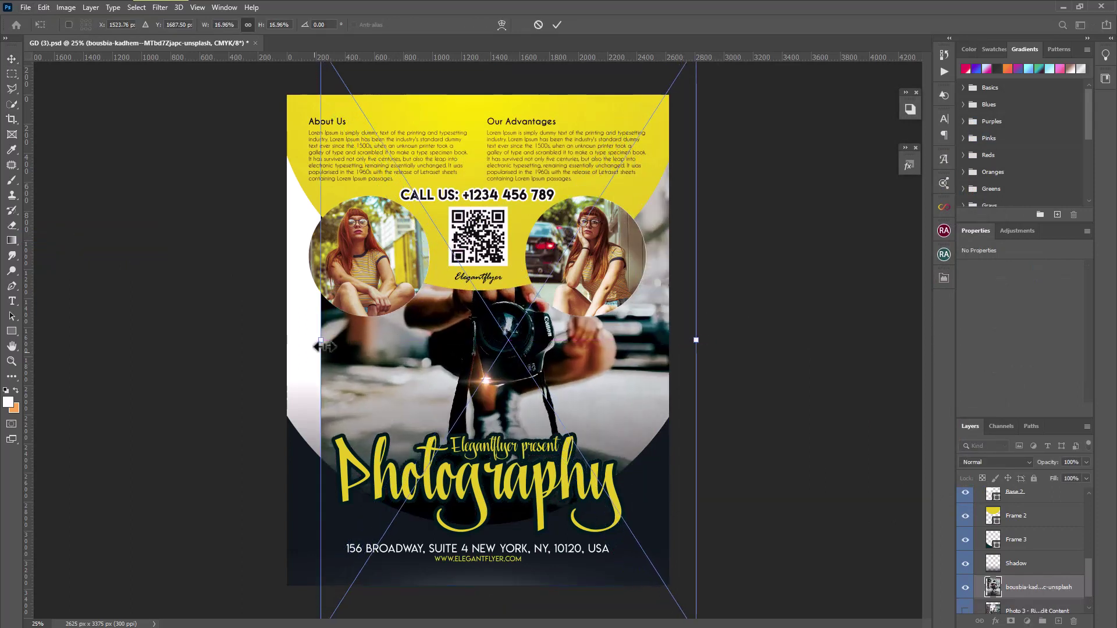
{"action": "left_click_drag", "start_coordinate": [322, 344], "coordinate": [257, 341]}
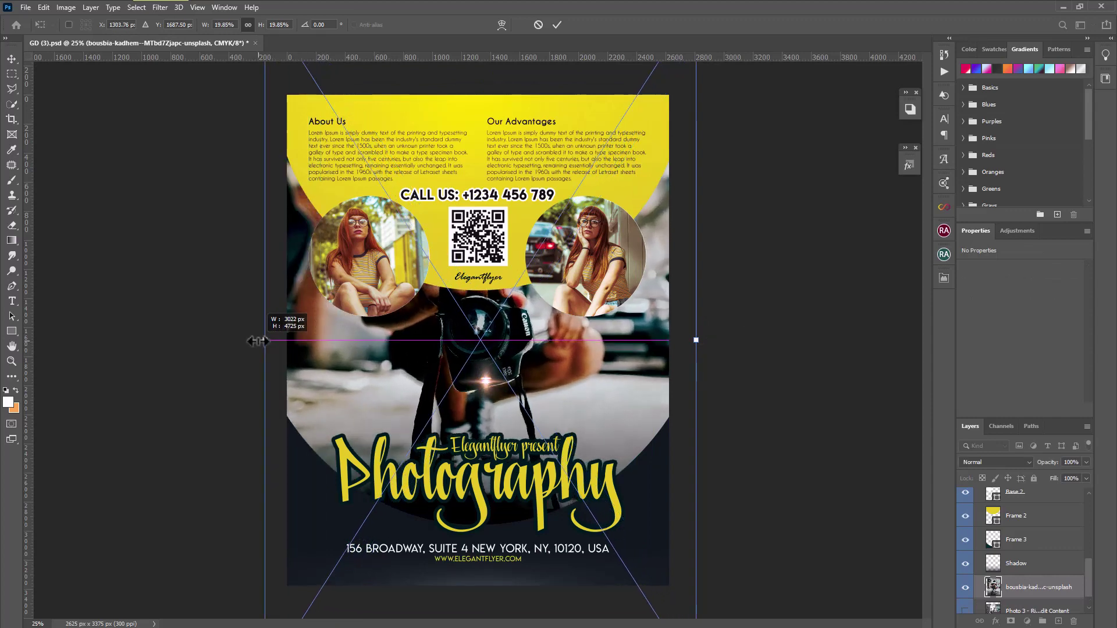
{"action": "mouse_move", "coordinate": [574, 123]}
{"action": "left_mouse_down"}
{"action": "mouse_move", "coordinate": [569, 203]}
{"action": "mouse_move", "coordinate": [586, 191]}
{"action": "left_mouse_up"}
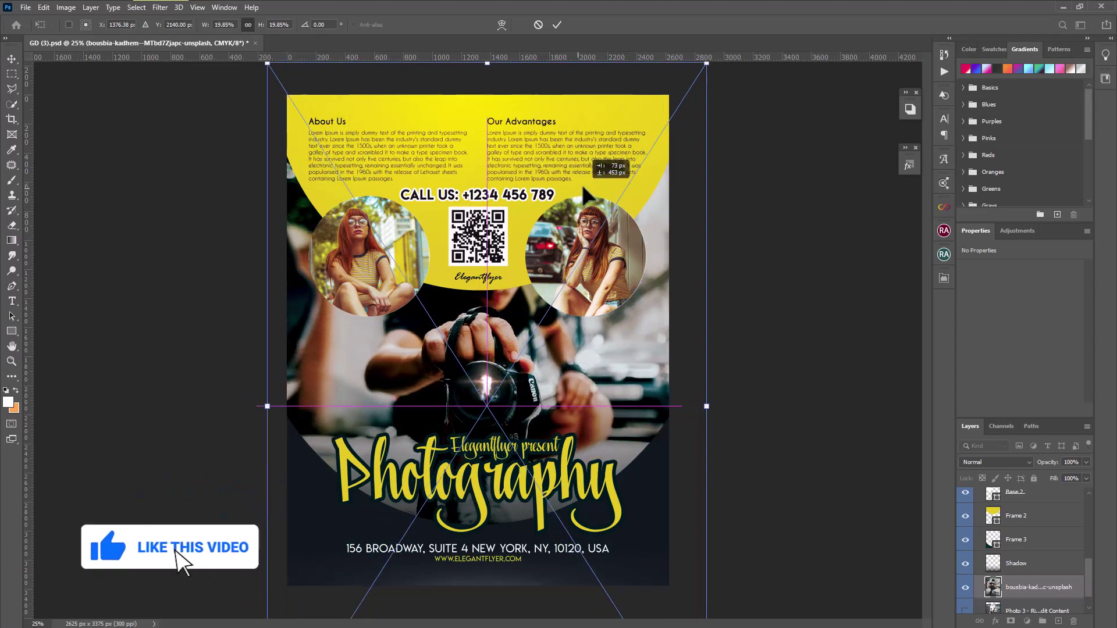
{"action": "key", "text": "Return"}
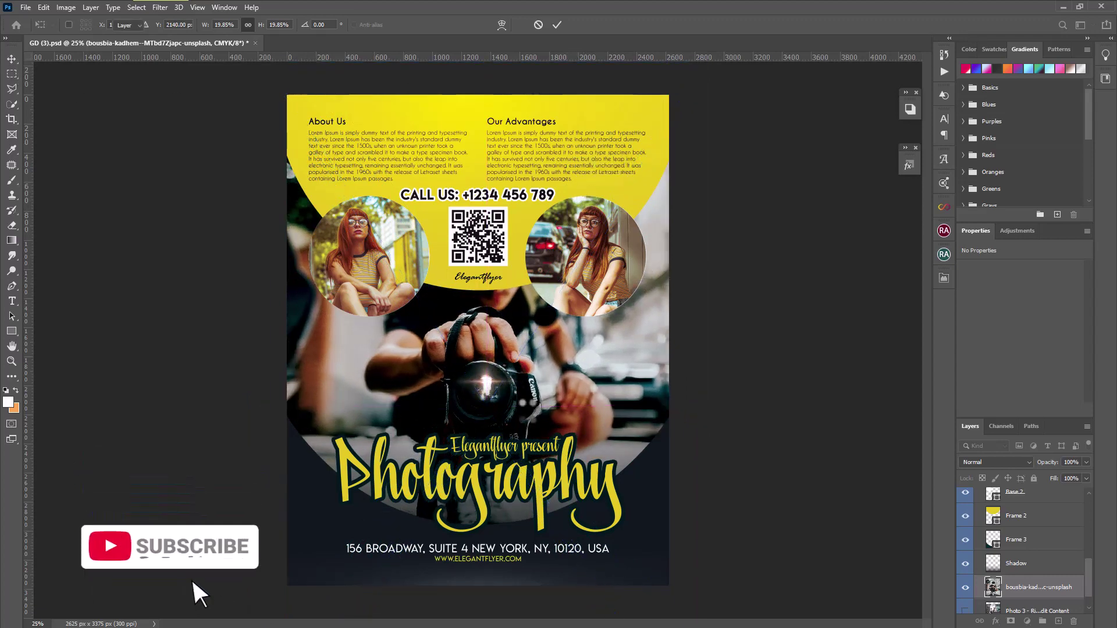
Select the Light 3 lens-flare layer in the Master adjustments group
{"action": "scroll", "coordinate": [1034, 529], "scroll_direction": "up", "scroll_amount": 1}
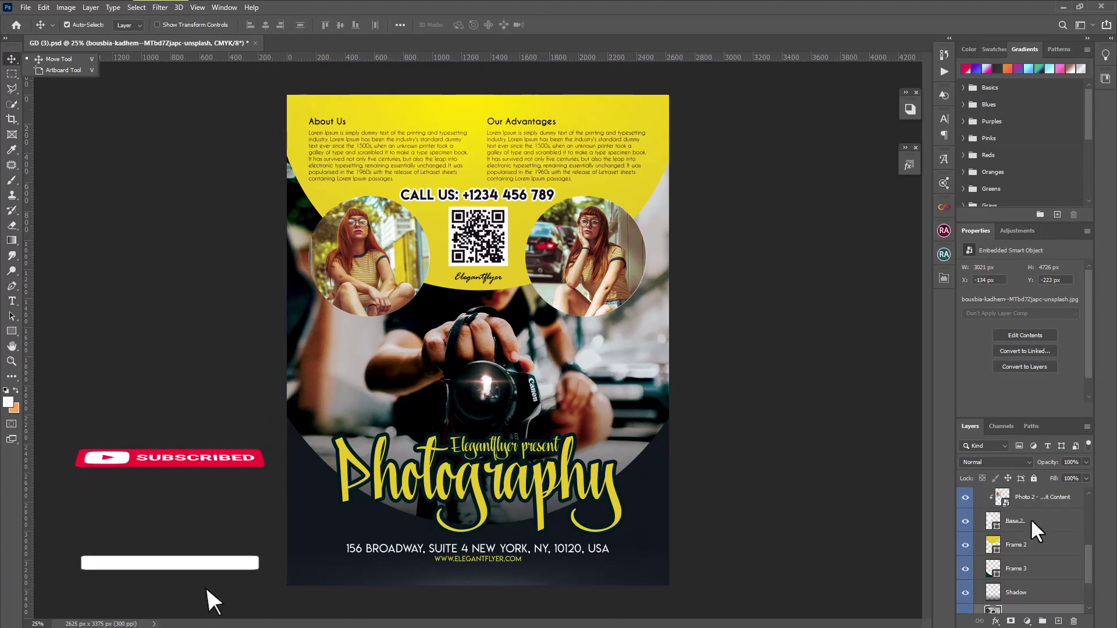
{"action": "scroll", "coordinate": [1035, 529], "scroll_direction": "up", "scroll_amount": 3}
{"action": "scroll", "coordinate": [1024, 523], "scroll_direction": "up", "scroll_amount": 3}
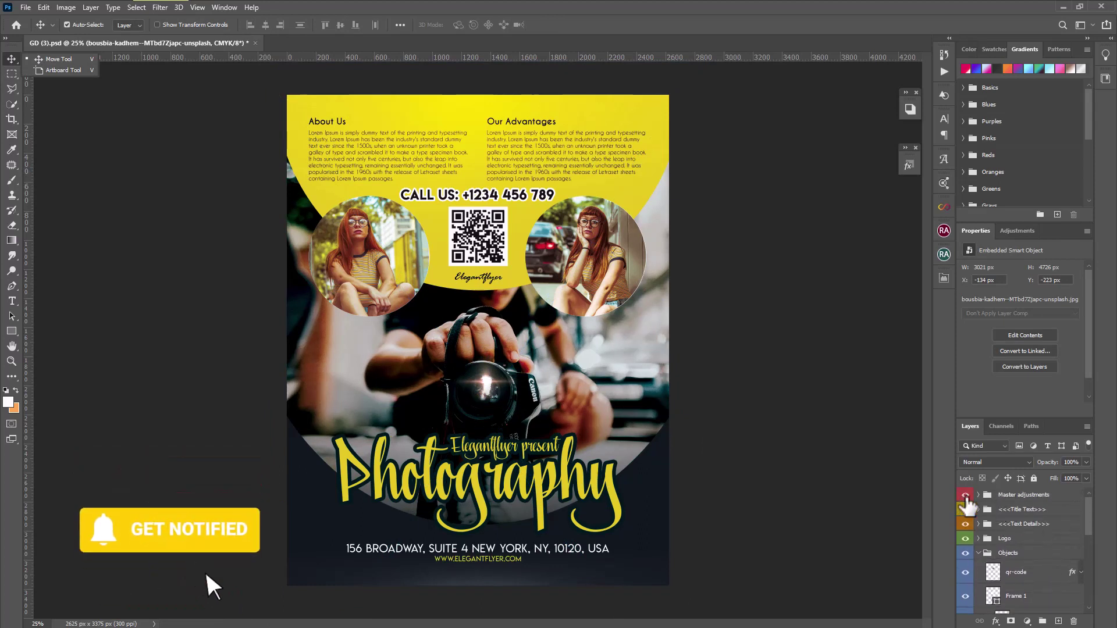
{"action": "left_click", "coordinate": [488, 385]}
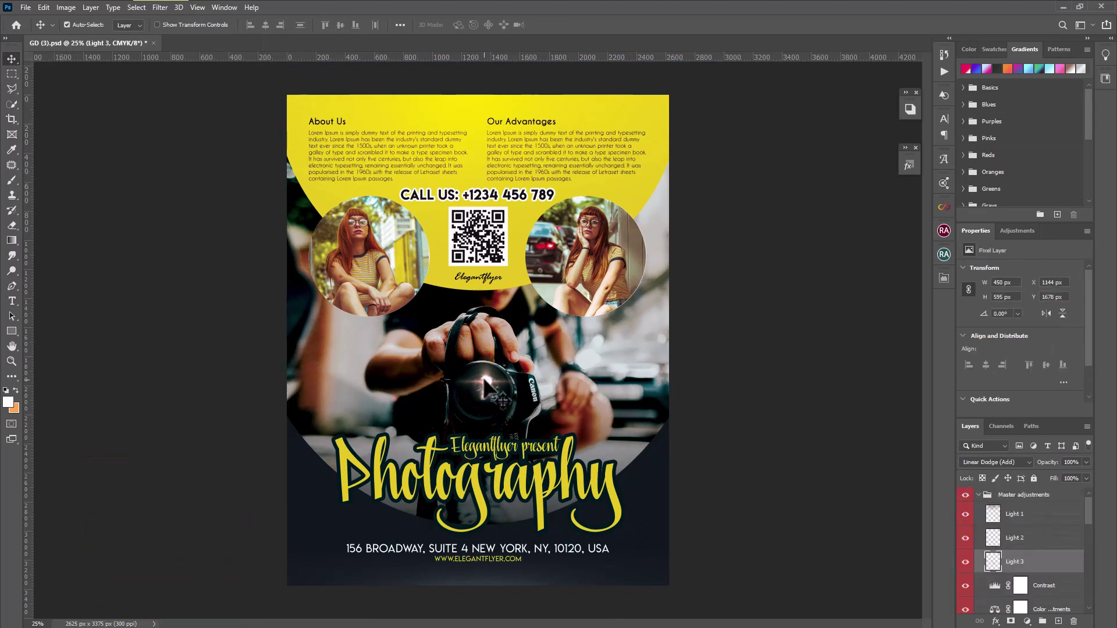
{"action": "left_click", "coordinate": [980, 495]}
{"action": "left_click", "coordinate": [978, 495]}
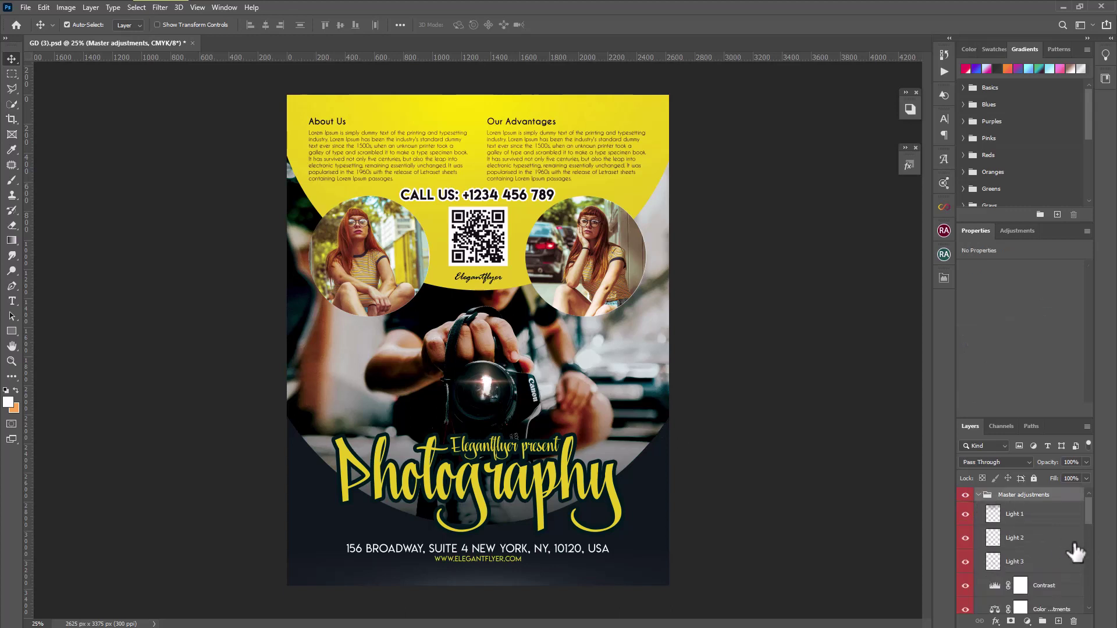
{"action": "left_click", "coordinate": [1030, 567]}
{"action": "left_click", "coordinate": [965, 562]}
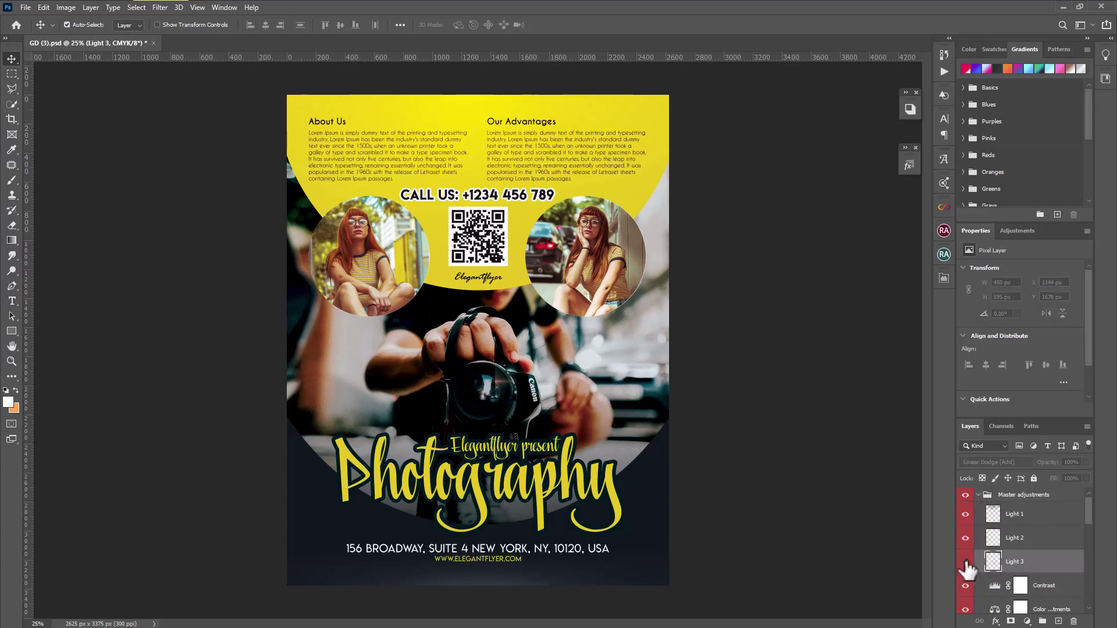
{"action": "left_click", "coordinate": [966, 562]}
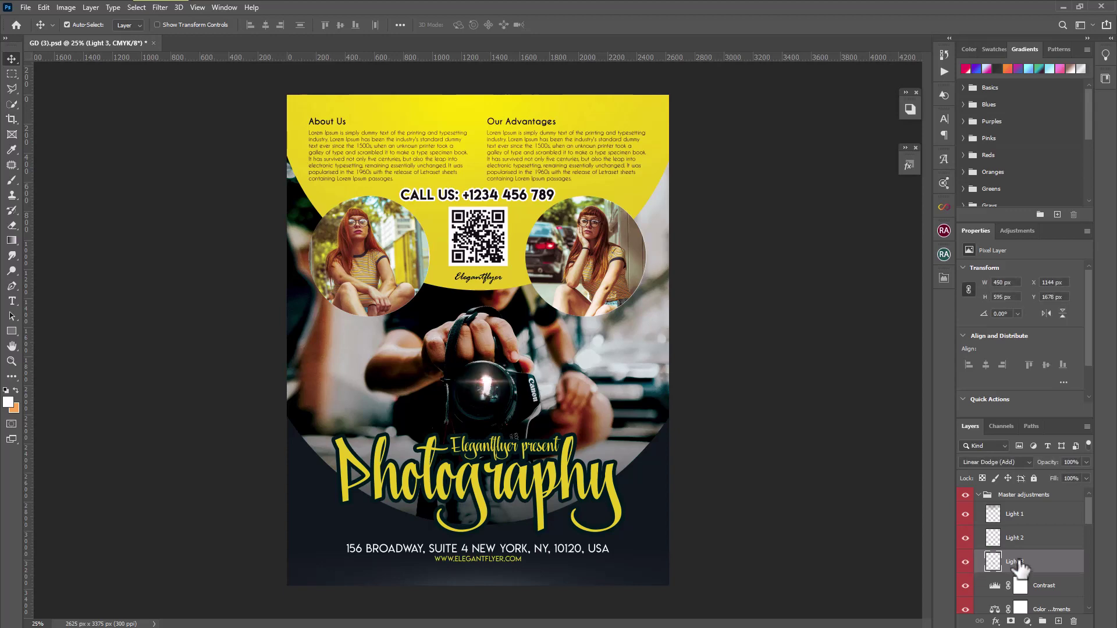
Free-transform the Light 3 flare slightly downward over the camera lens and apply it
{"action": "left_click", "coordinate": [44, 8]}
{"action": "left_click", "coordinate": [74, 261]}
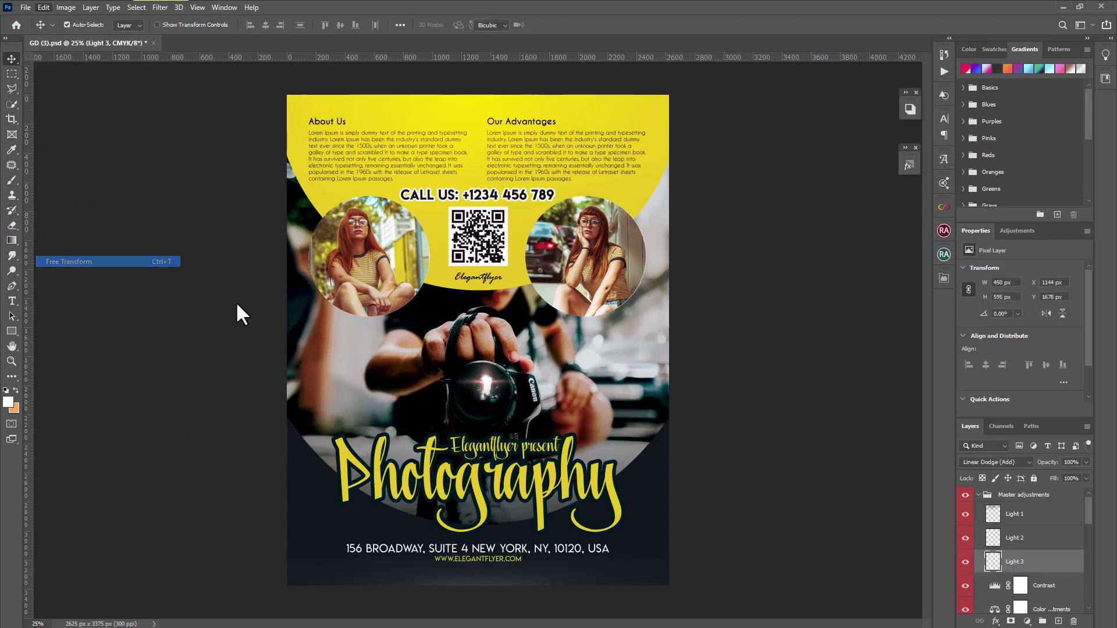
{"action": "left_click_drag", "start_coordinate": [494, 395], "coordinate": [496, 399]}
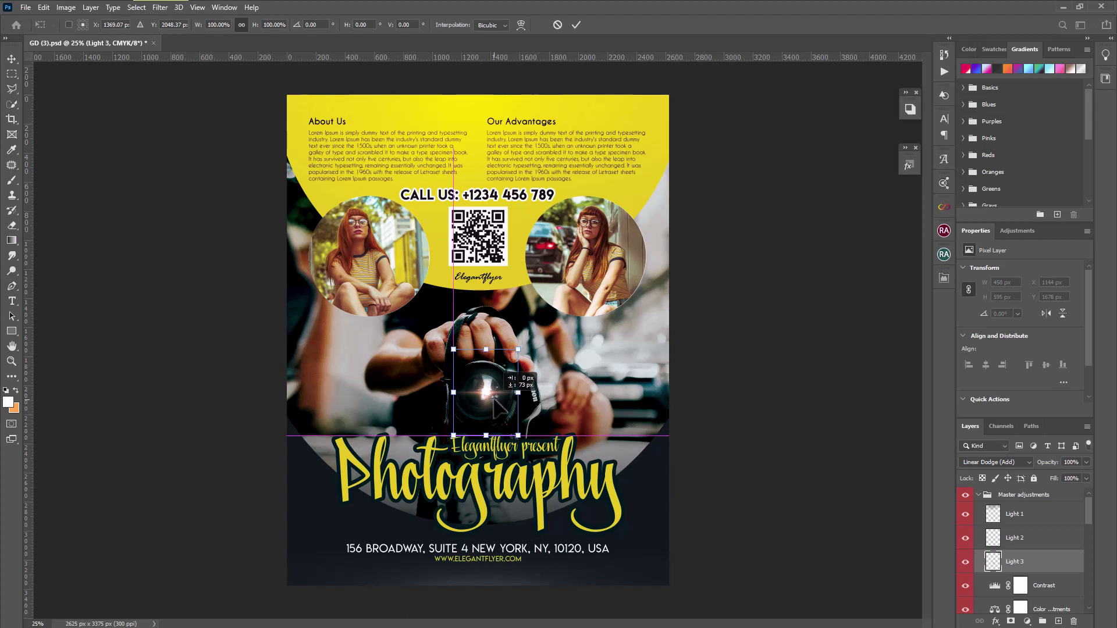
{"action": "left_click", "coordinate": [13, 59]}
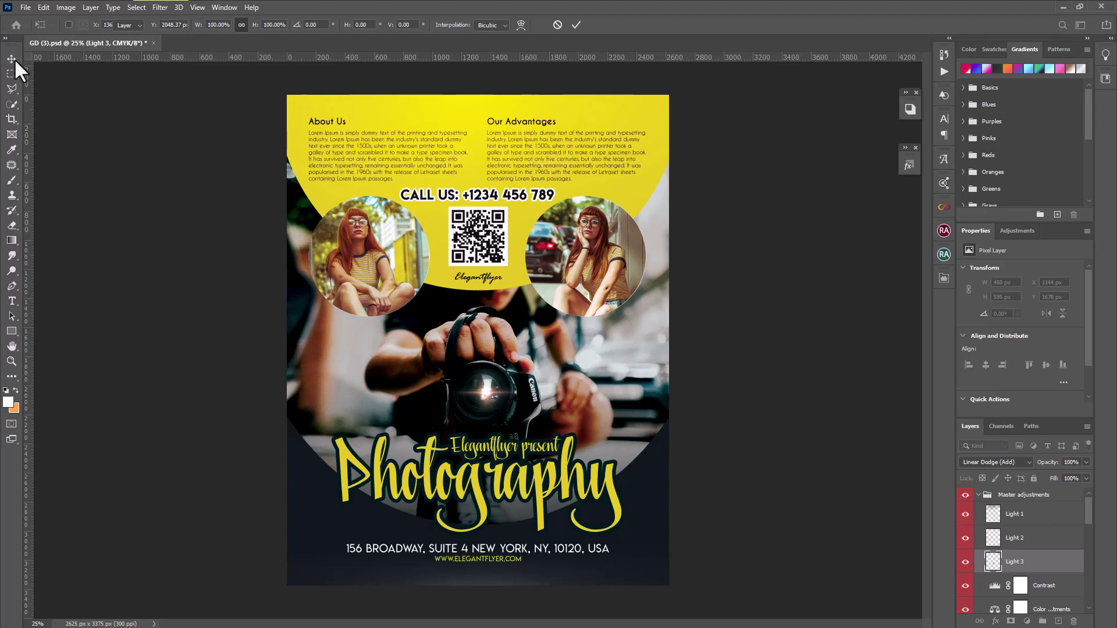
Open the right circle's Photo 1 smart object contents
{"action": "left_click", "coordinate": [979, 496]}
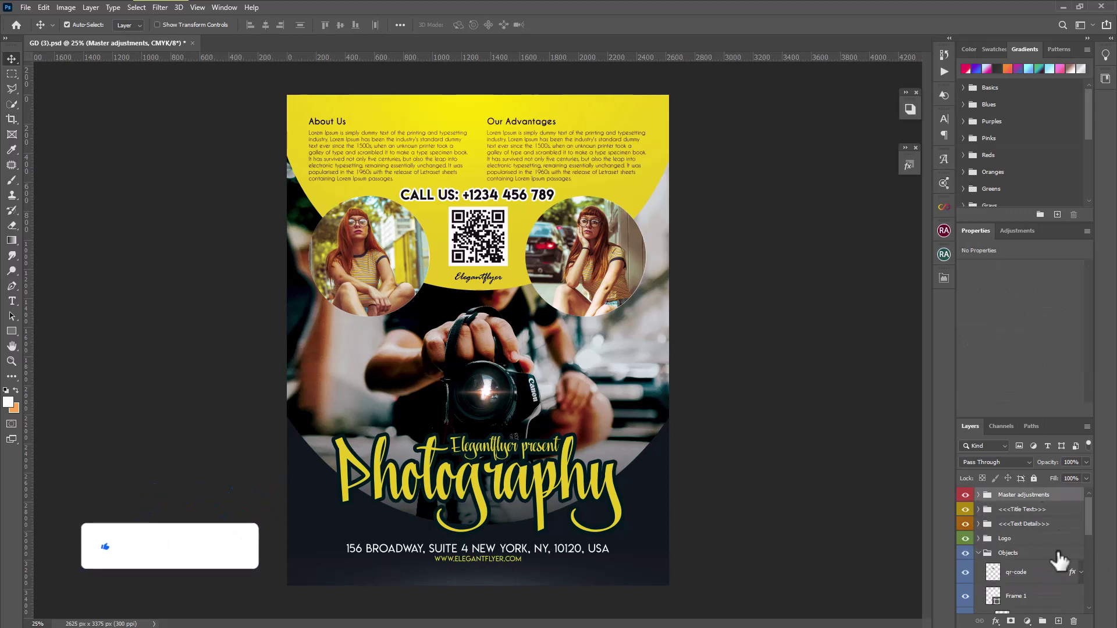
{"action": "scroll", "coordinate": [1044, 564], "scroll_direction": "down", "scroll_amount": 1}
{"action": "left_click", "coordinate": [1044, 573]}
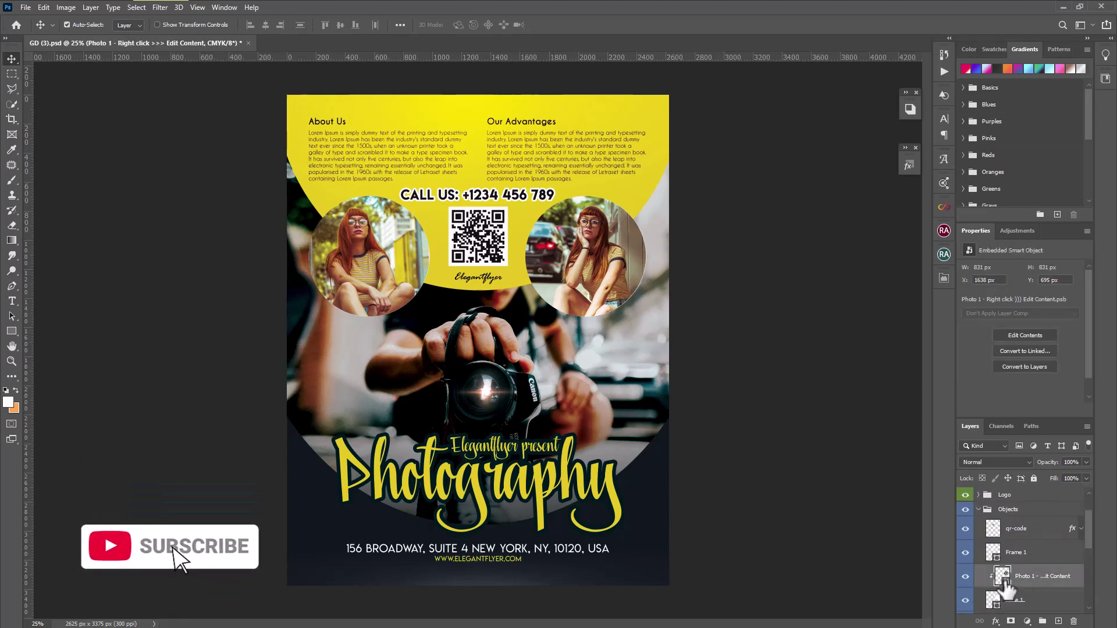
{"action": "double_click", "coordinate": [1001, 577]}
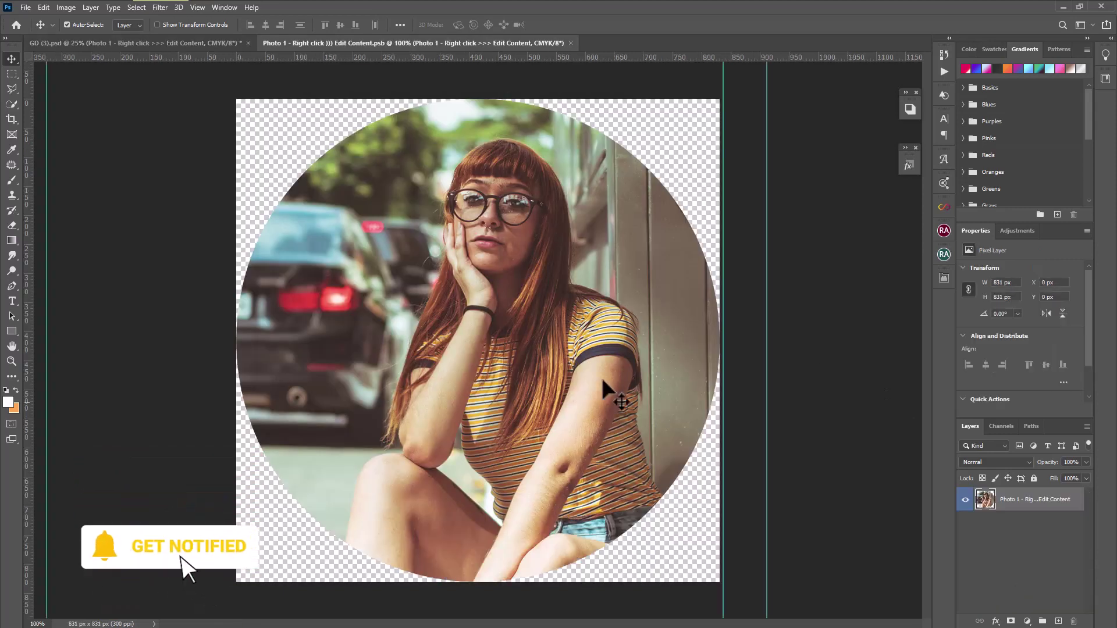
Place the woman-in-red photo embedded, enlarged and positioned over the original picture
{"action": "left_click", "coordinate": [24, 8]}
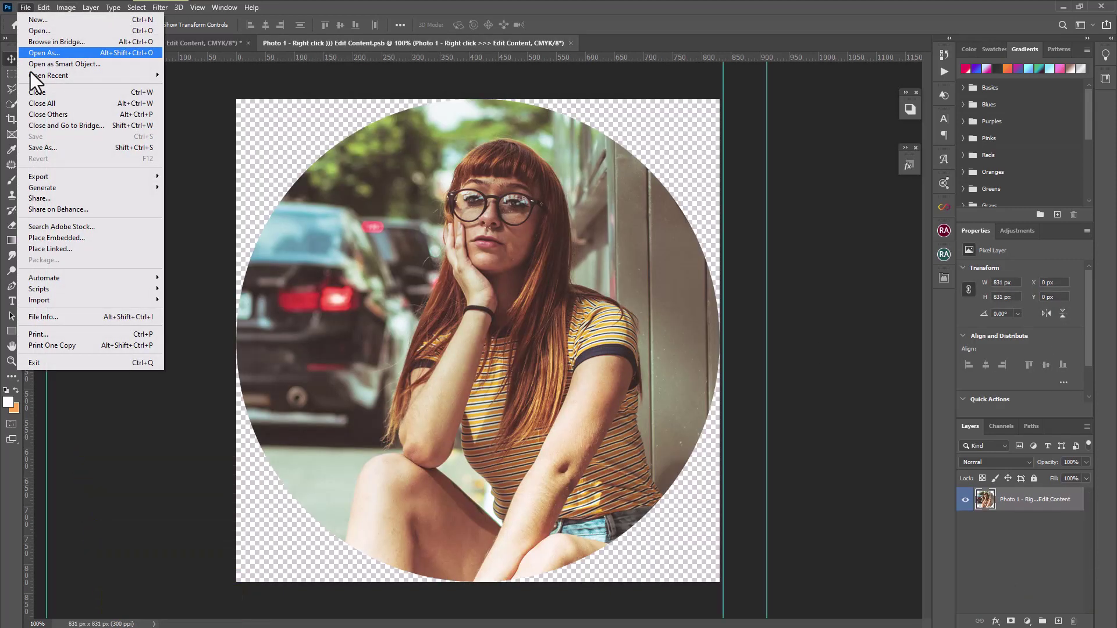
{"action": "left_click", "coordinate": [54, 237]}
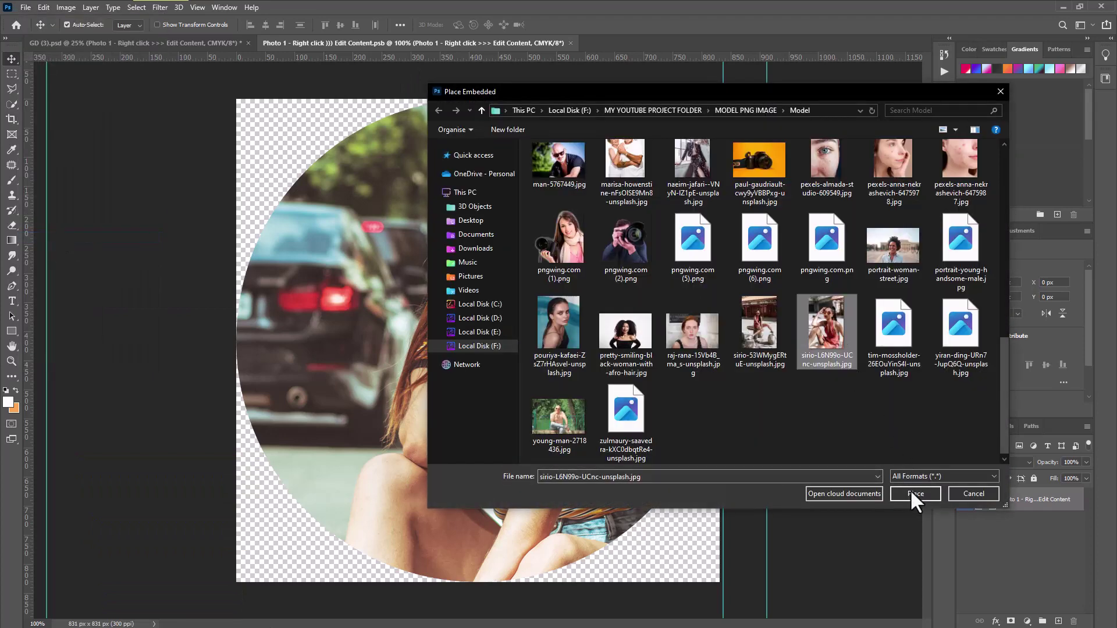
{"action": "left_click", "coordinate": [912, 493]}
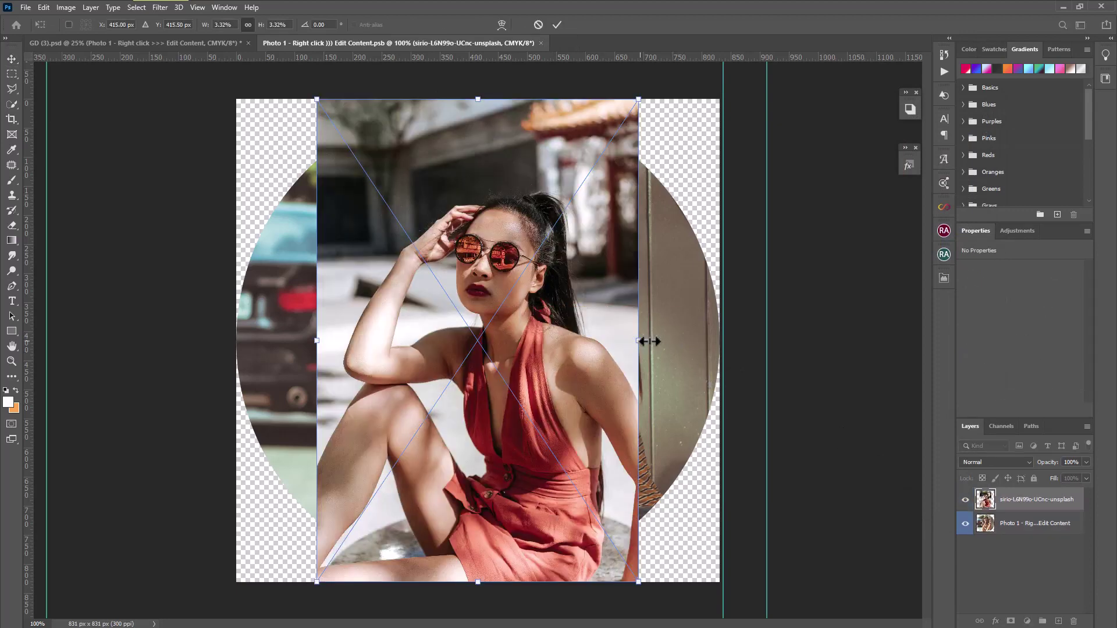
{"action": "left_click_drag", "start_coordinate": [640, 340], "coordinate": [734, 340]}
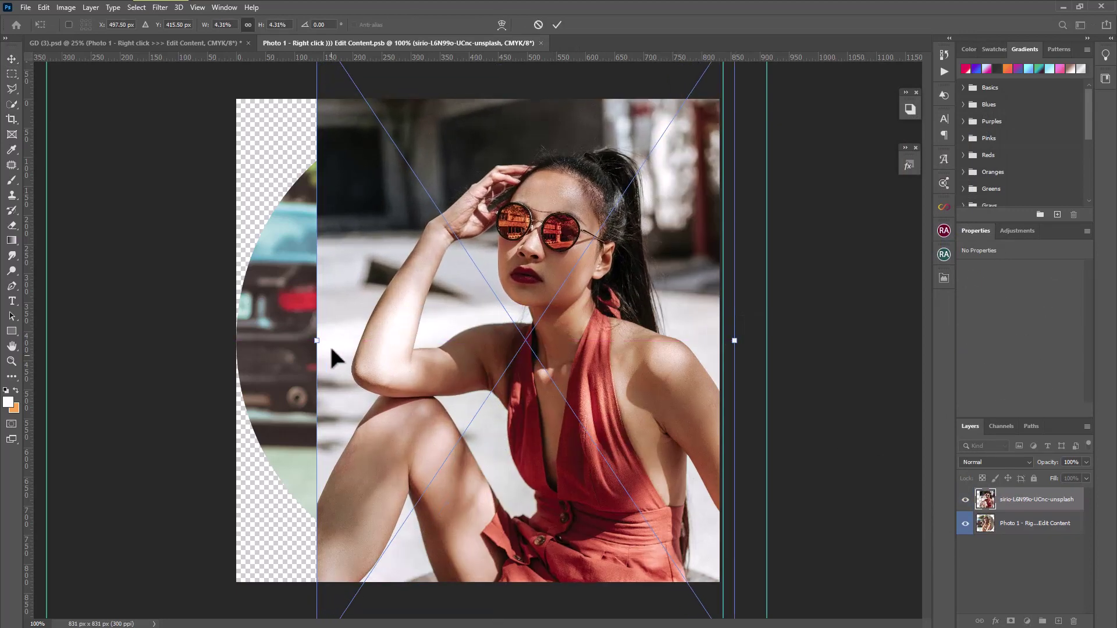
{"action": "left_click_drag", "start_coordinate": [319, 343], "coordinate": [232, 342]}
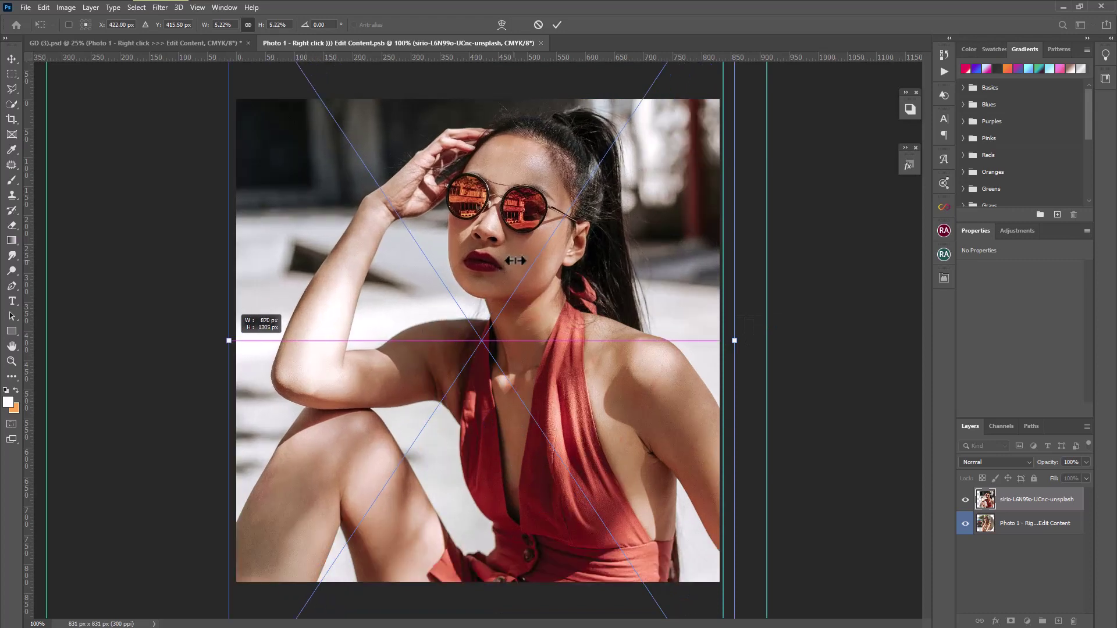
{"action": "left_click_drag", "start_coordinate": [498, 314], "coordinate": [505, 331]}
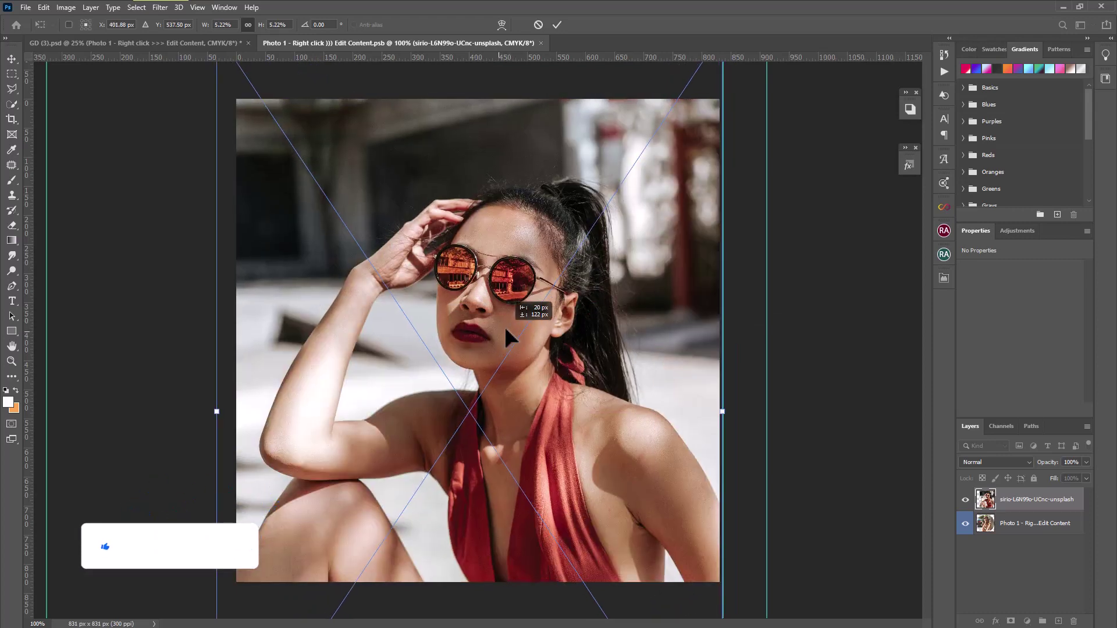
{"action": "left_click", "coordinate": [13, 58]}
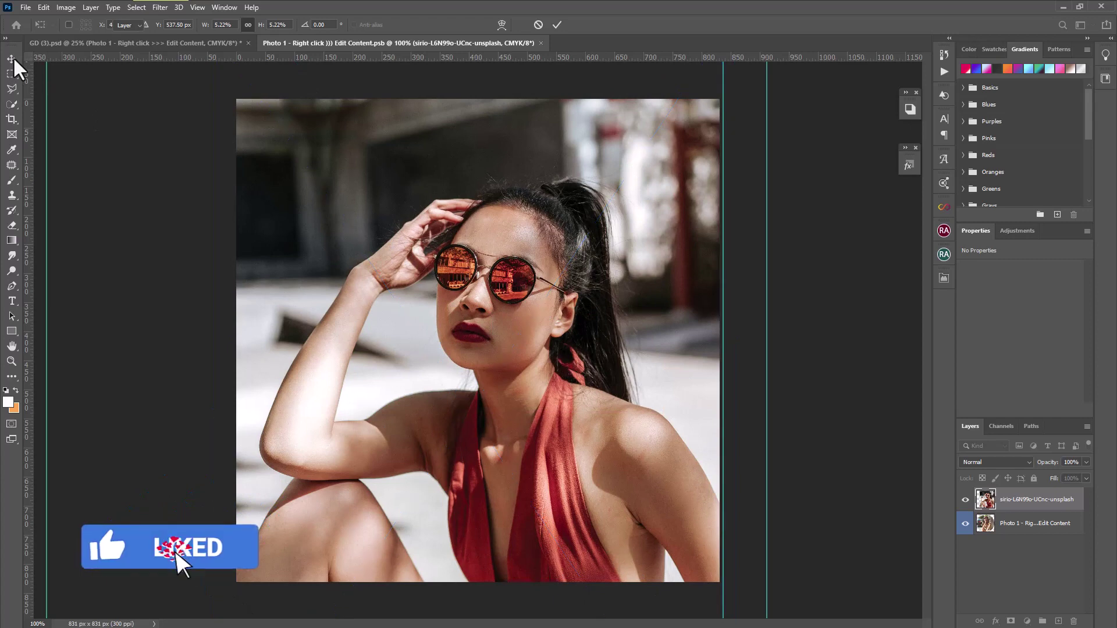
{"action": "left_click", "coordinate": [11, 58]}
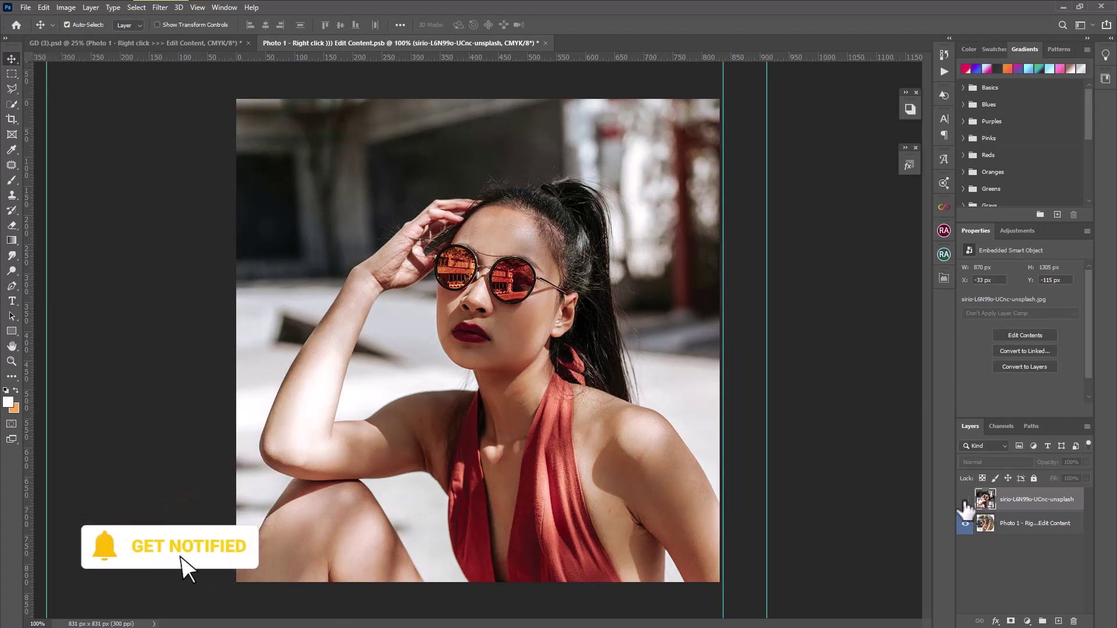
Move the new photo up to frame her face and restore it to full opacity
{"action": "left_click", "coordinate": [965, 500]}
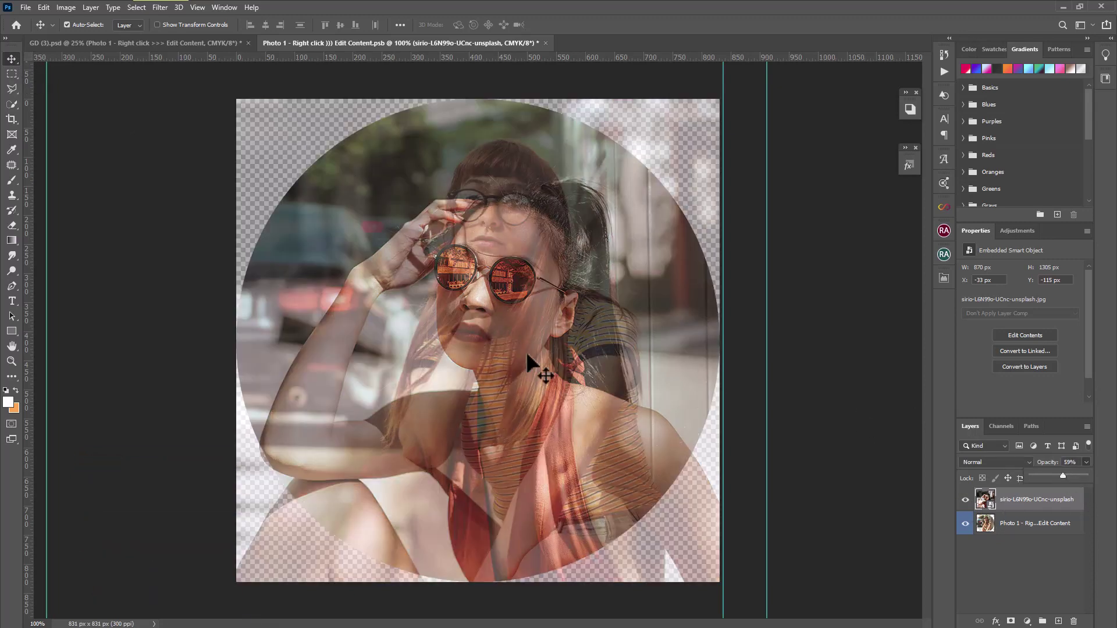
{"action": "left_click_drag", "start_coordinate": [507, 370], "coordinate": [504, 321]}
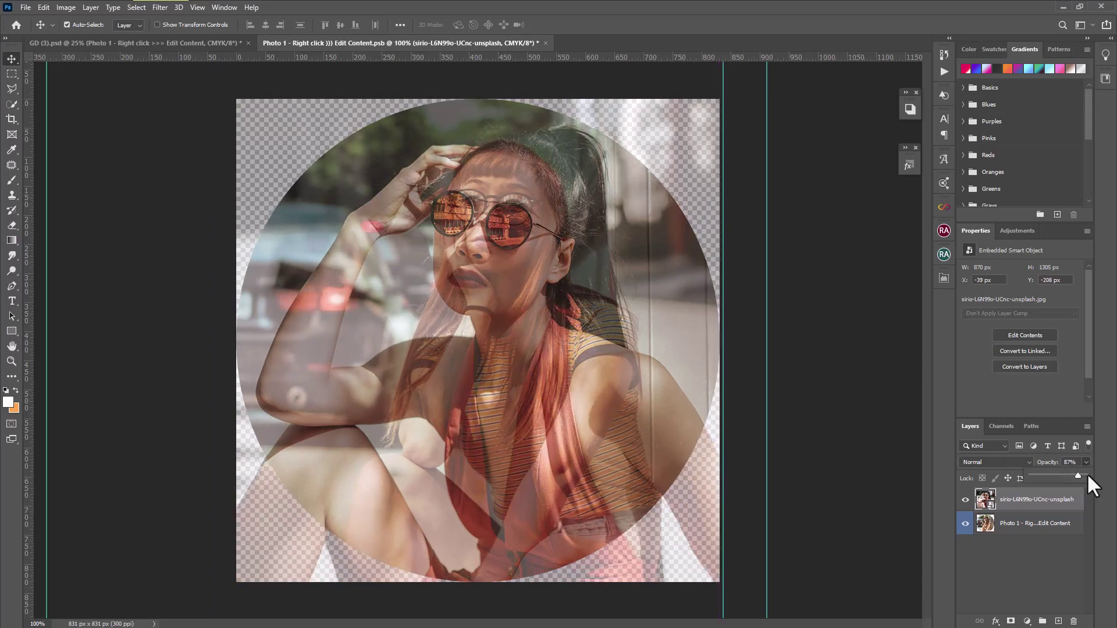
{"action": "left_click_drag", "start_coordinate": [1087, 473], "coordinate": [1114, 474]}
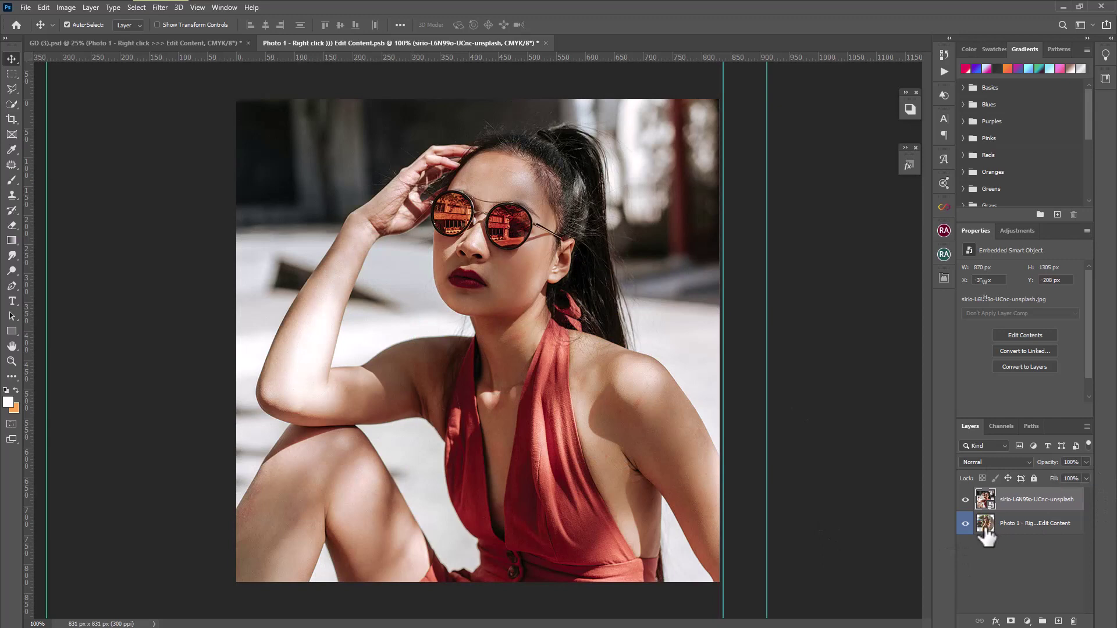
{"action": "left_click", "coordinate": [985, 529]}
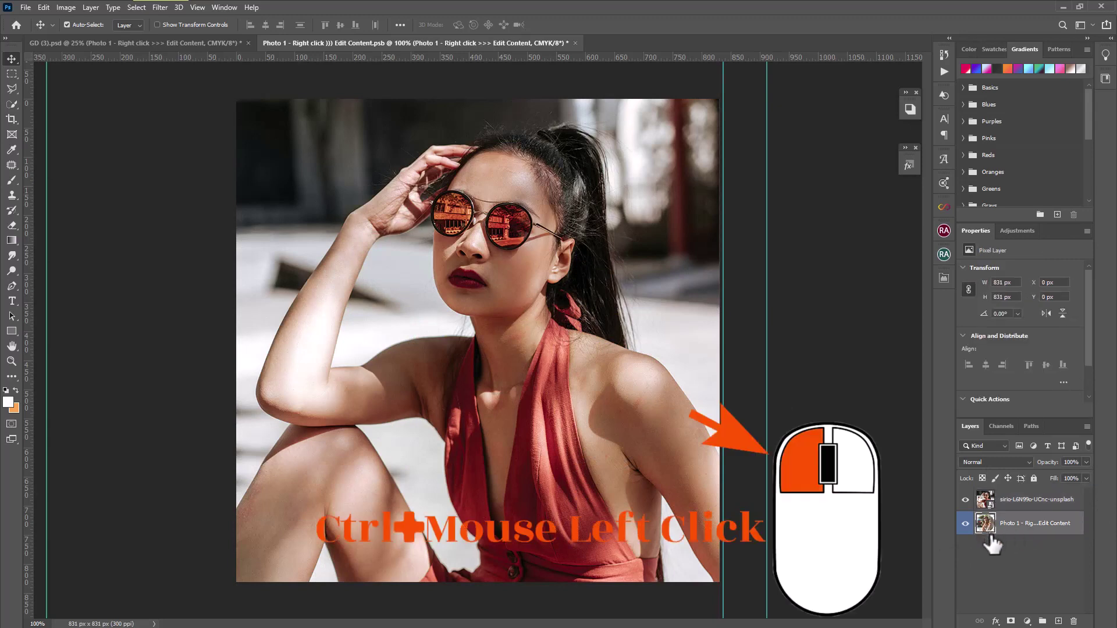
Mask the woman-in-red photo to the circle shape and save the Photo 1 contents
{"action": "left_click", "coordinate": [987, 530], "text": "ctrl"}
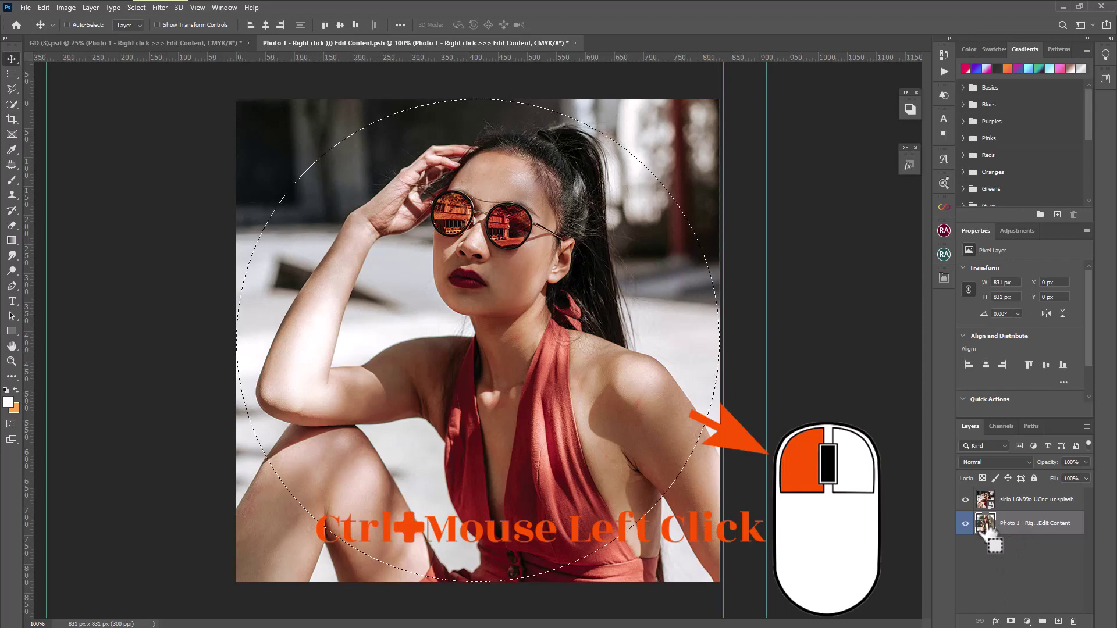
{"action": "left_click", "coordinate": [1027, 501]}
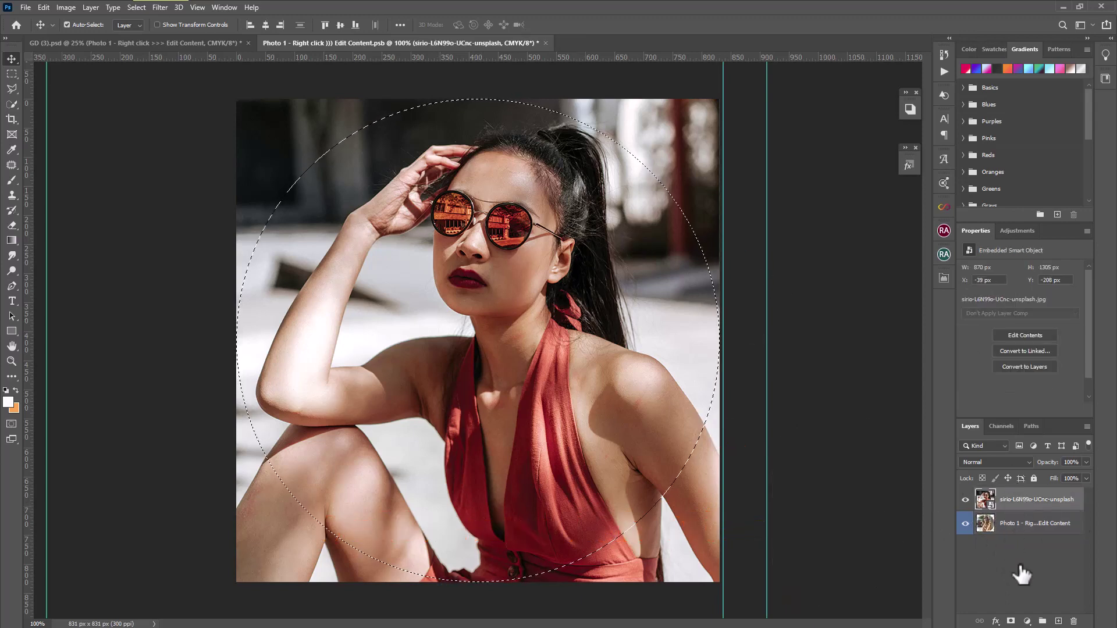
{"action": "left_click", "coordinate": [1012, 621]}
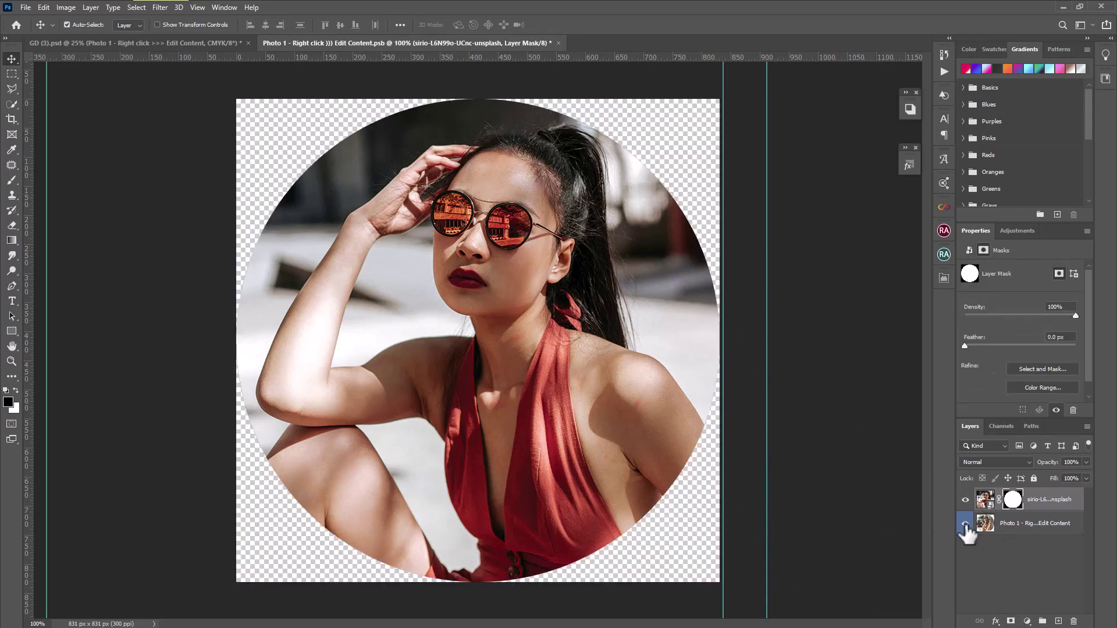
{"action": "left_click", "coordinate": [558, 43]}
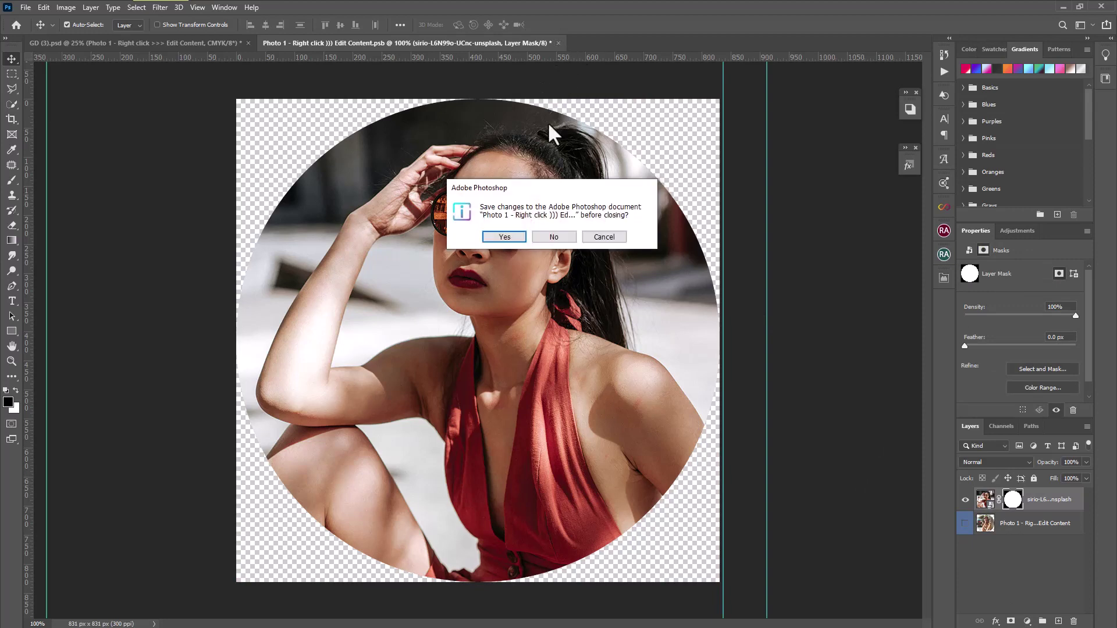
{"action": "left_click", "coordinate": [499, 234]}
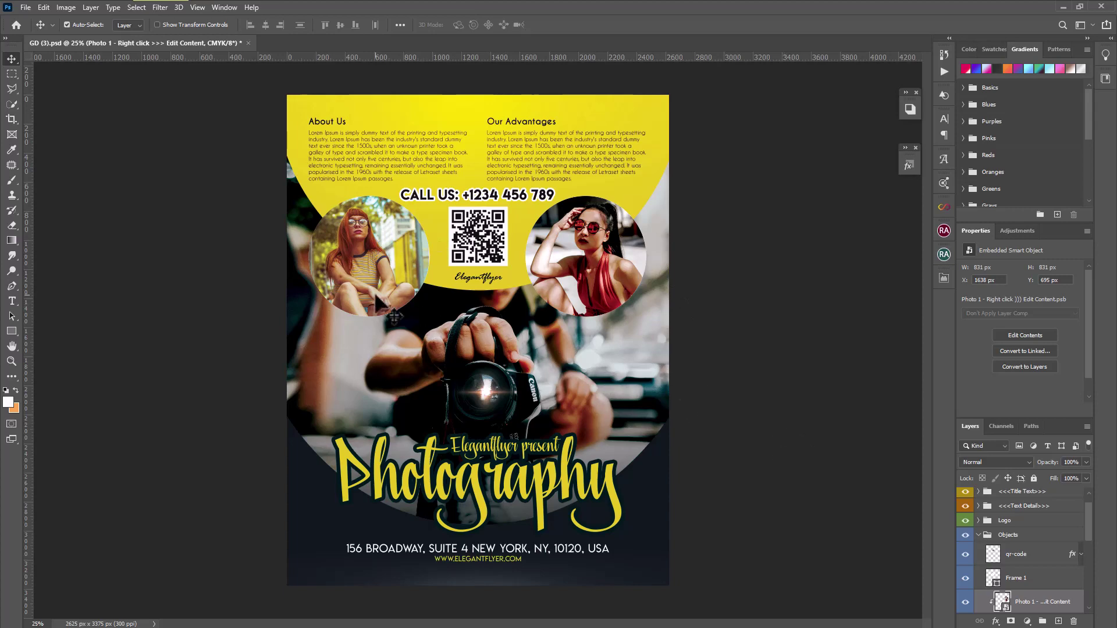
Select the left circle's Photo 2 layer and open its smart object contents
{"action": "left_click", "coordinate": [384, 281]}
{"action": "scroll", "coordinate": [1058, 584], "scroll_direction": "down", "scroll_amount": 2}
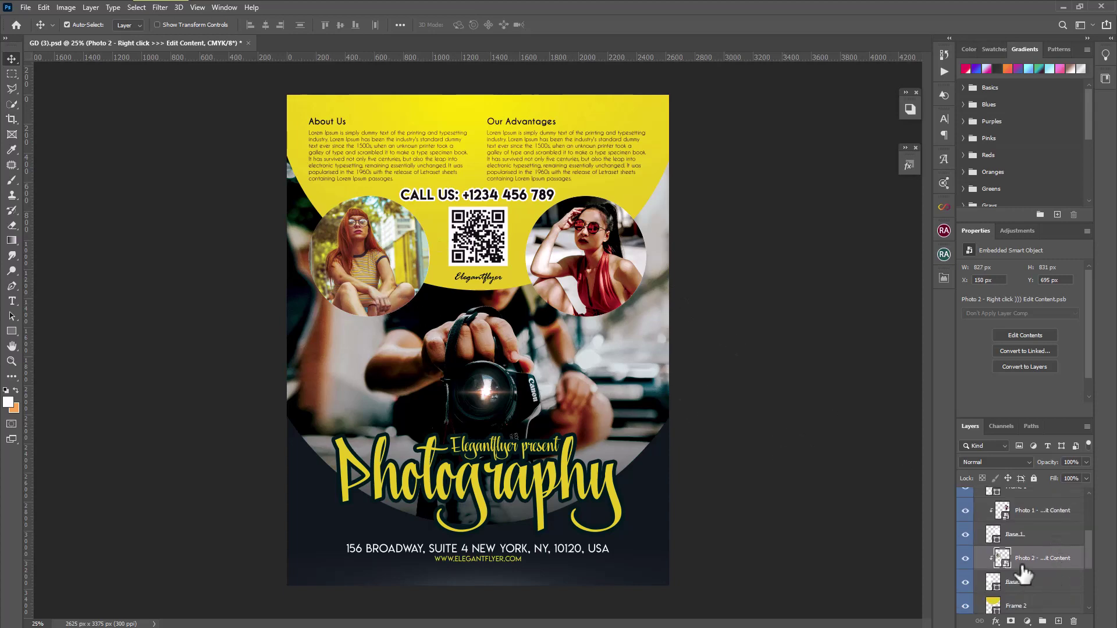
{"action": "double_click", "coordinate": [1001, 560]}
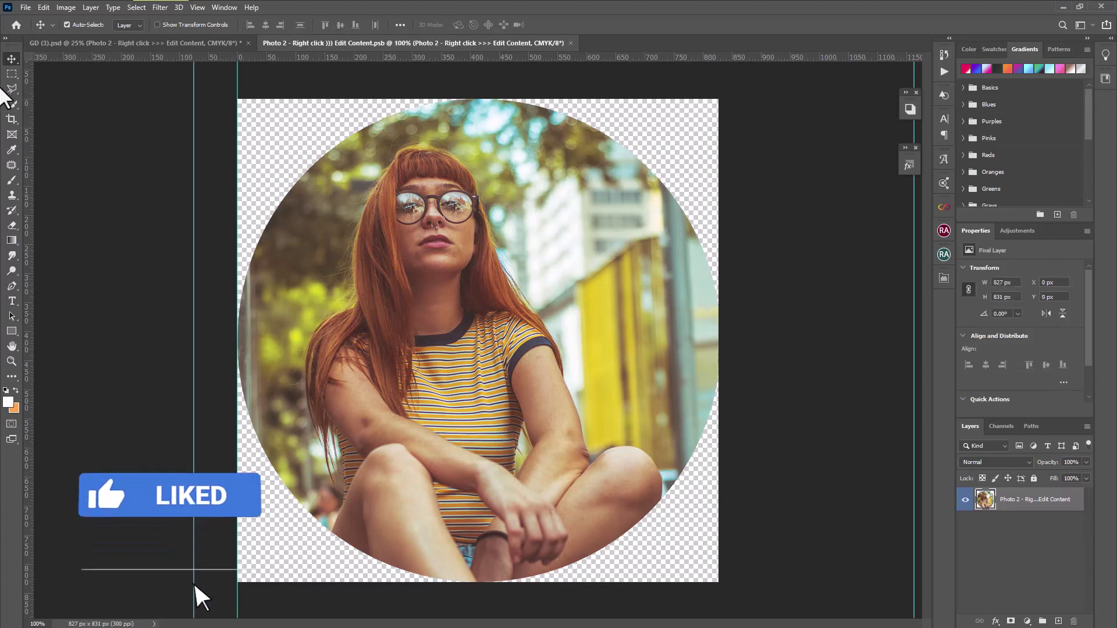
{"action": "left_click", "coordinate": [43, 8]}
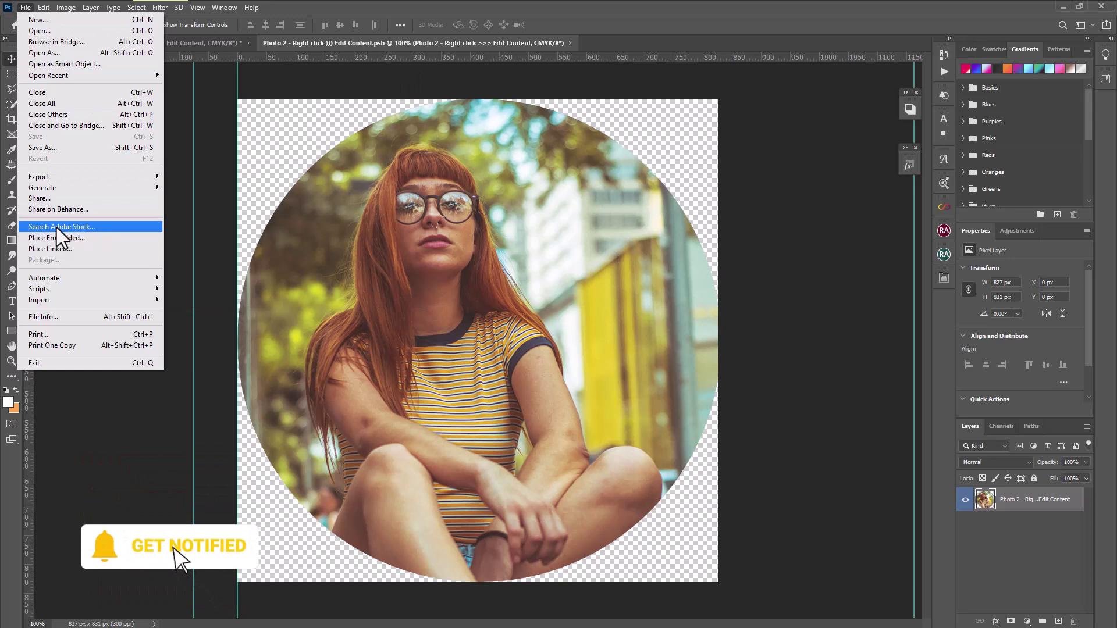
Place the seated-woman photo embedded, enlarged over the original, and nudged up and left
{"action": "left_click", "coordinate": [57, 237]}
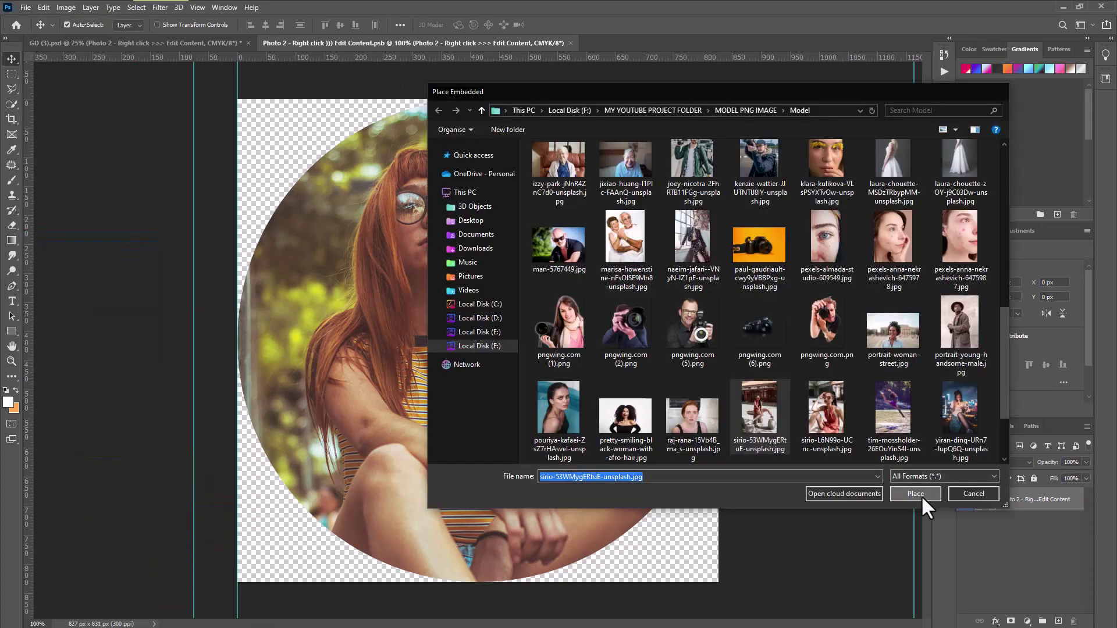
{"action": "left_click", "coordinate": [920, 495]}
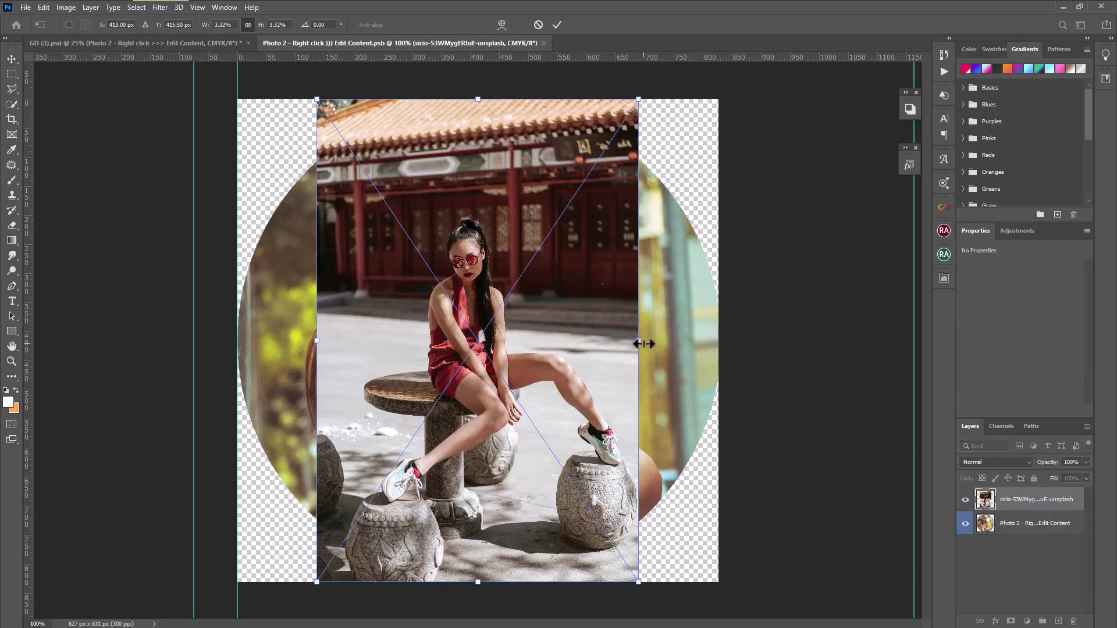
{"action": "left_click_drag", "start_coordinate": [643, 344], "coordinate": [861, 362]}
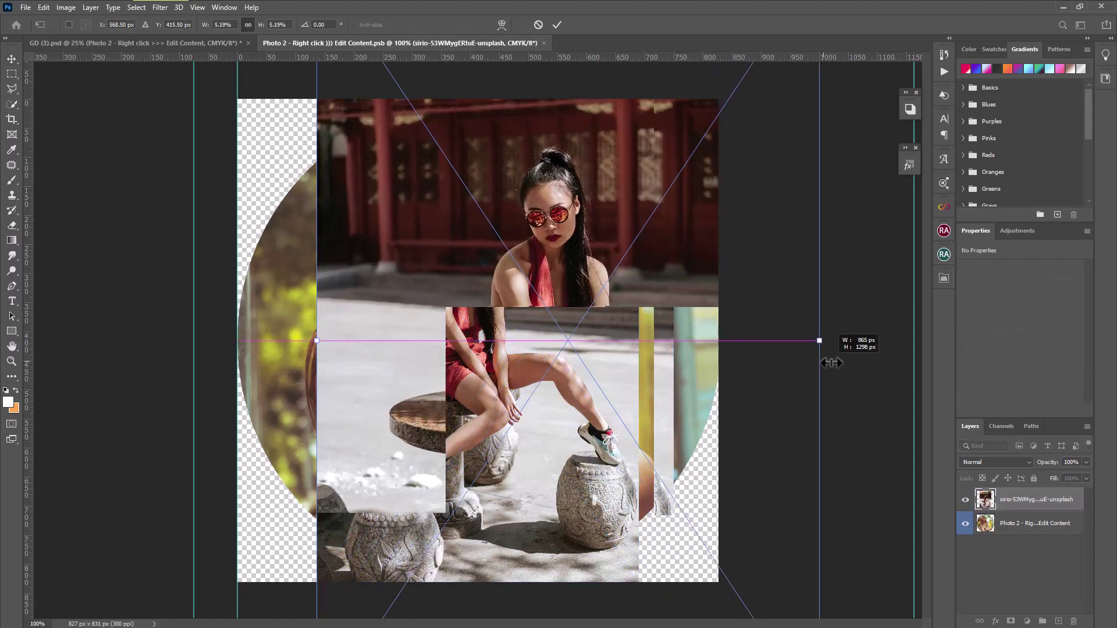
{"action": "mouse_move", "coordinate": [801, 303]}
{"action": "left_mouse_down"}
{"action": "mouse_move", "coordinate": [711, 345]}
{"action": "mouse_move", "coordinate": [720, 349]}
{"action": "left_mouse_up"}
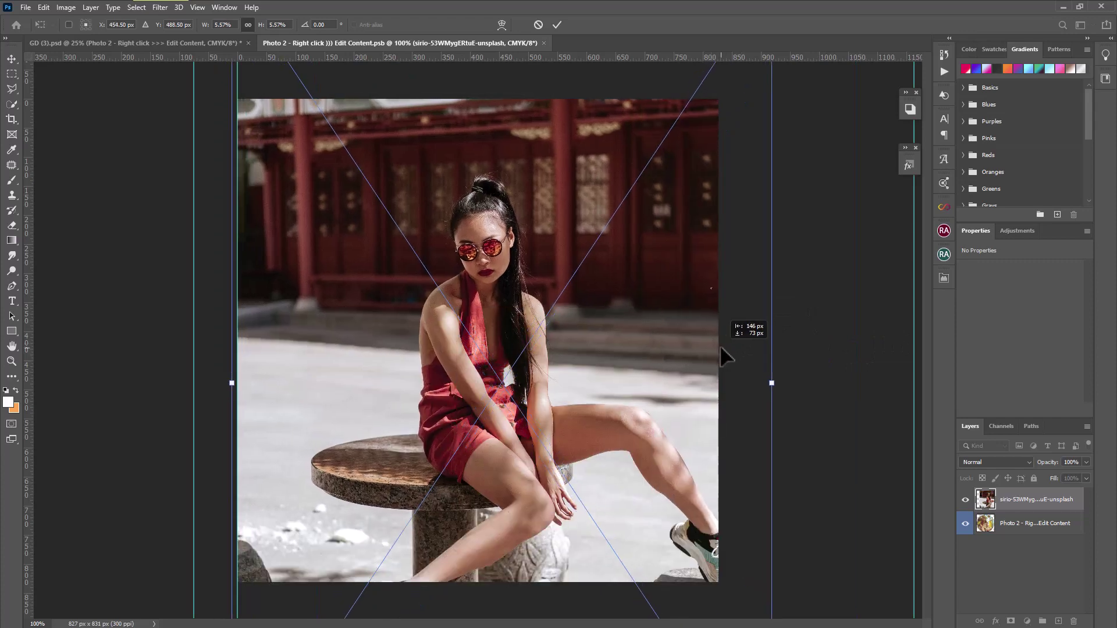
{"action": "key", "text": "Return"}
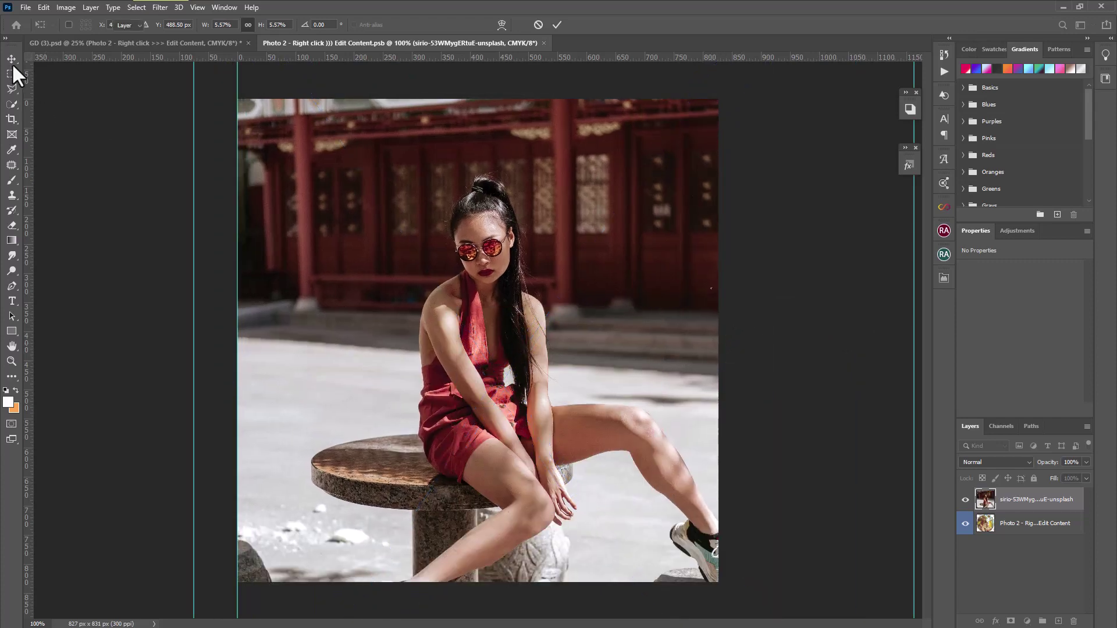
{"action": "right_click", "coordinate": [11, 59]}
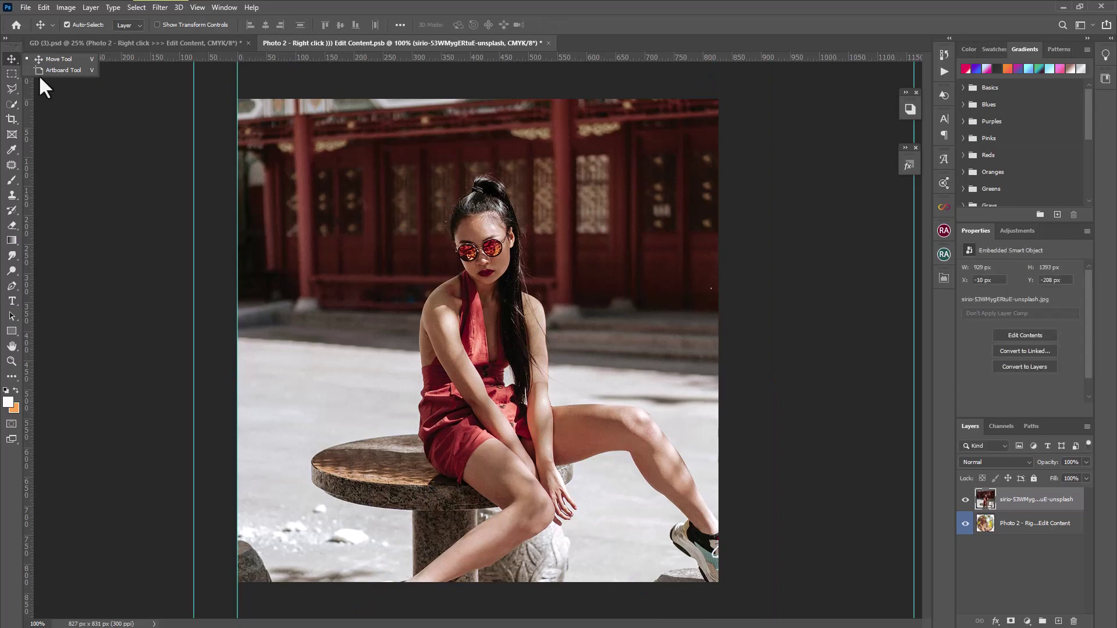
{"action": "left_click", "coordinate": [1083, 479]}
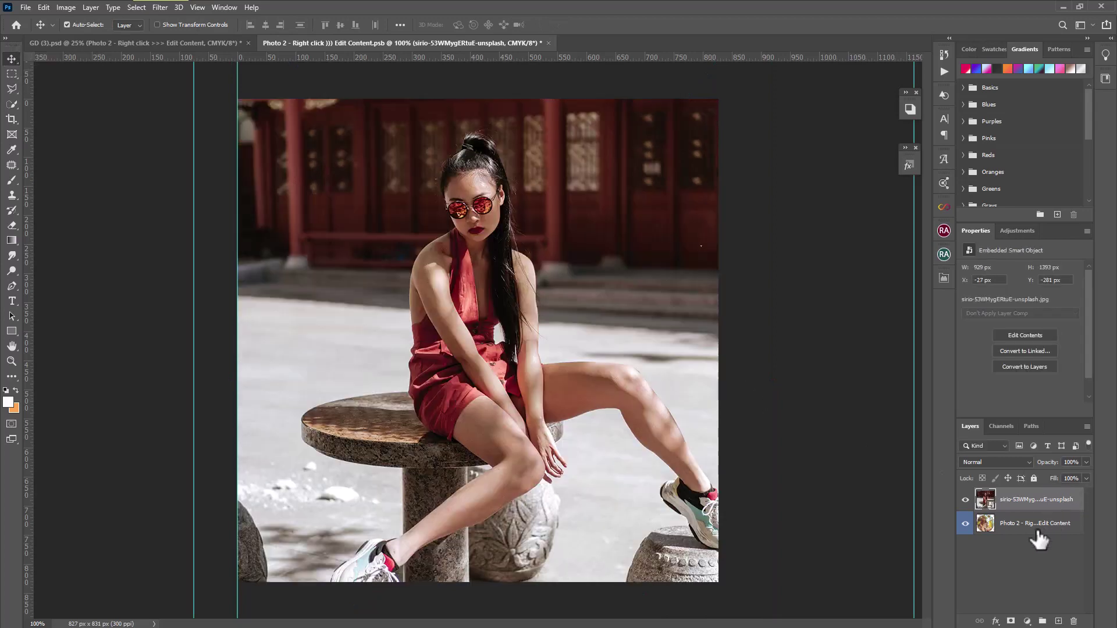
{"action": "left_click", "coordinate": [1034, 529]}
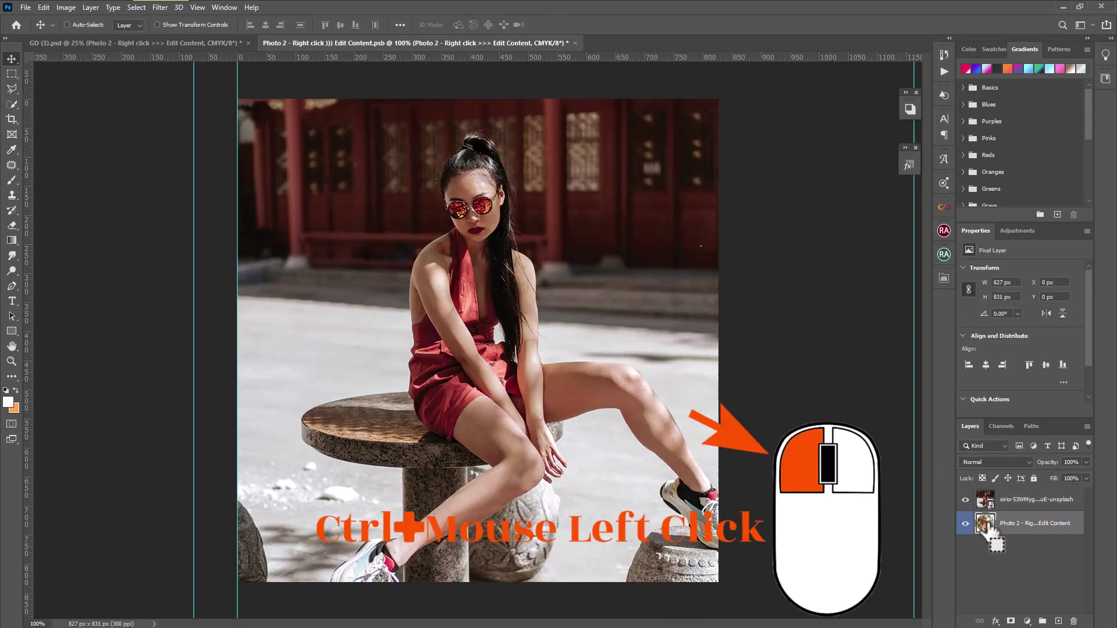
Mask the seated-woman photo to the circle selection and save the Photo 2 contents
{"action": "left_click", "coordinate": [987, 526], "text": "ctrl"}
{"action": "key", "text": "ctrl"}
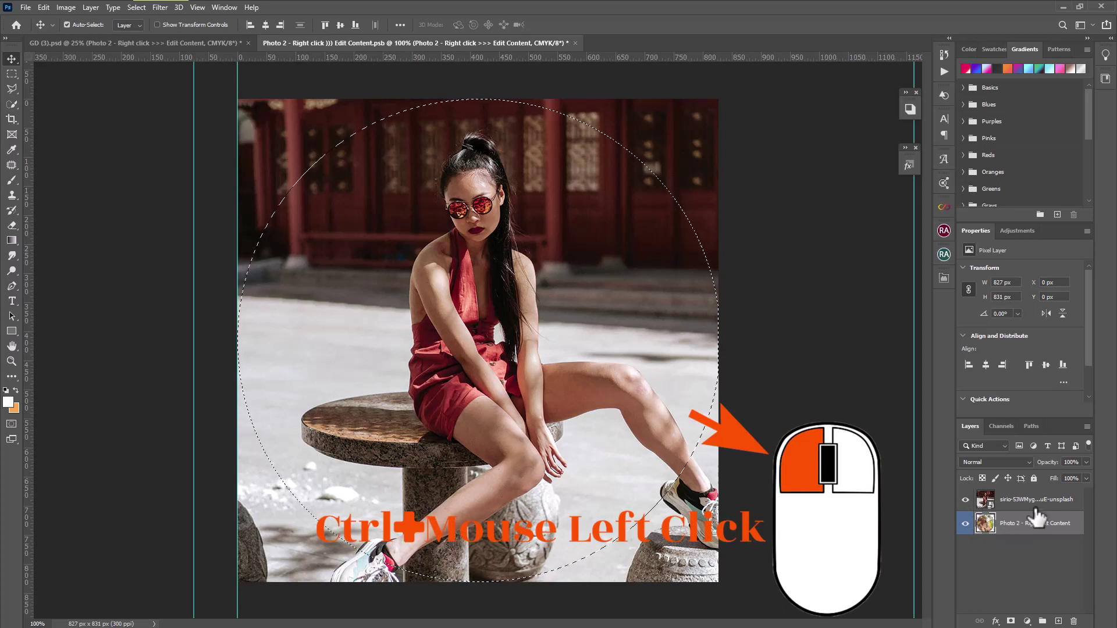
{"action": "left_click", "coordinate": [1026, 511]}
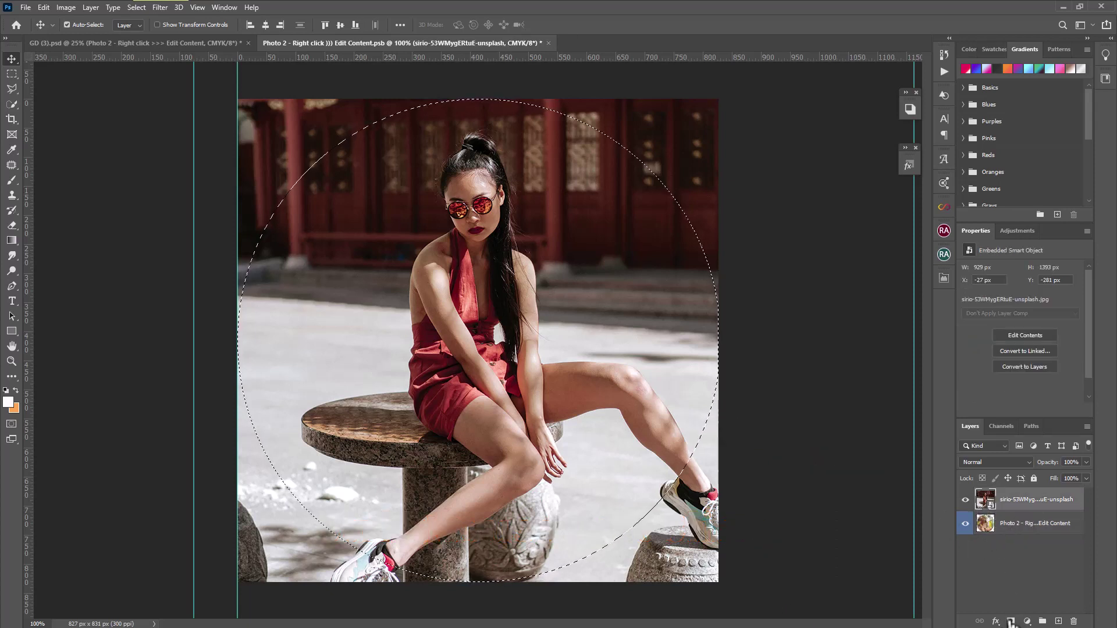
{"action": "left_click", "coordinate": [1010, 621]}
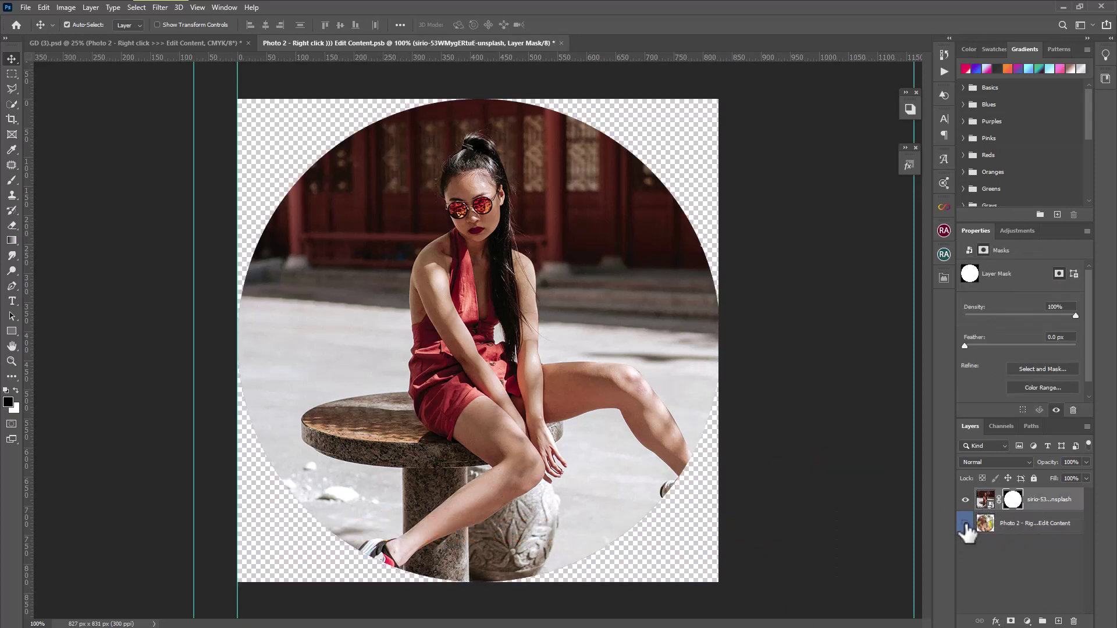
{"action": "left_click", "coordinate": [560, 43]}
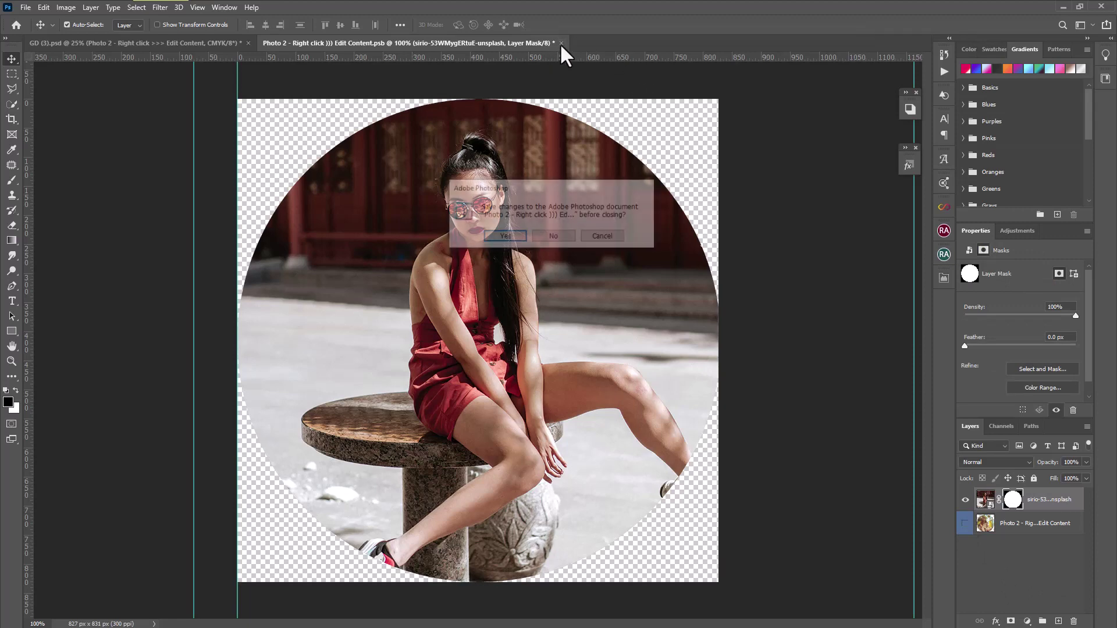
{"action": "left_click", "coordinate": [493, 236]}
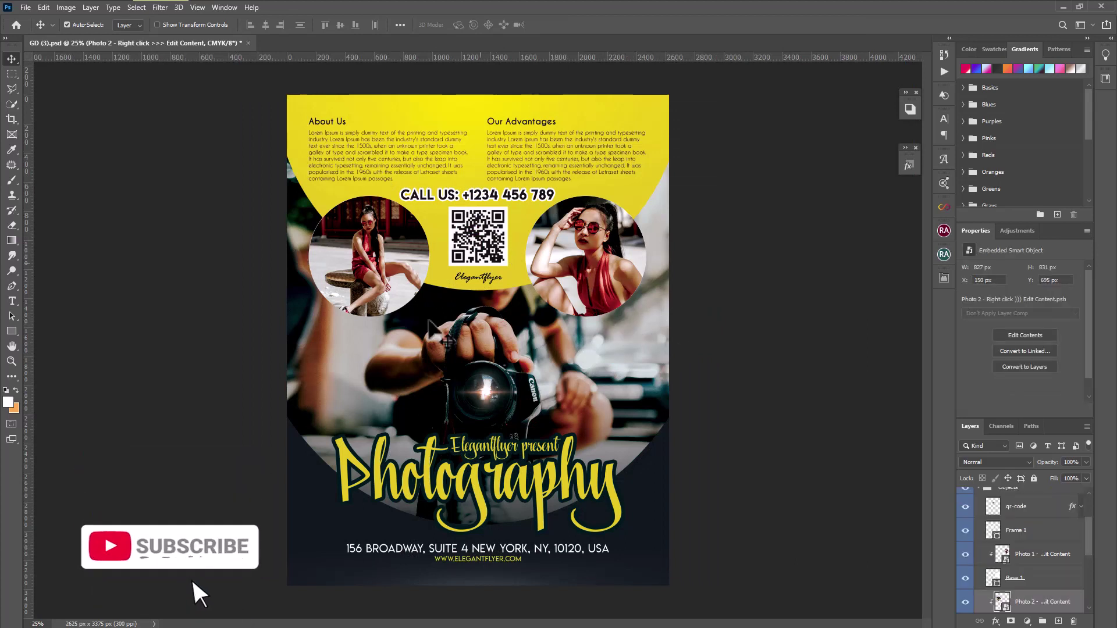
Expand the Title Text group, check the Elegantflyer present layer, and select Photography
{"action": "scroll", "coordinate": [1022, 538], "scroll_direction": "up", "scroll_amount": 3}
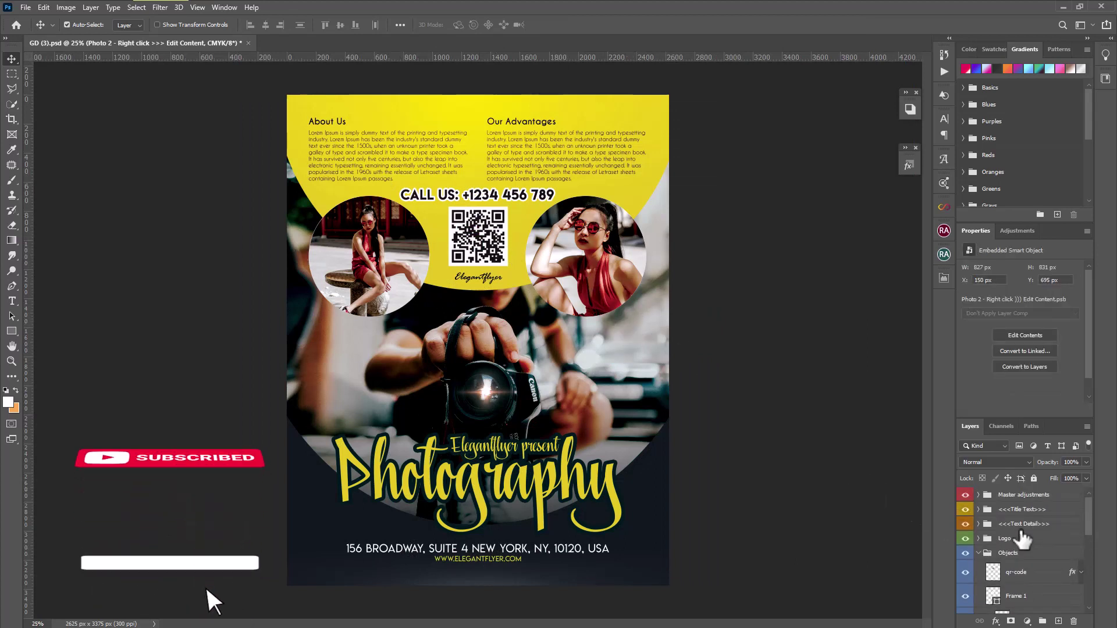
{"action": "left_click", "coordinate": [982, 509]}
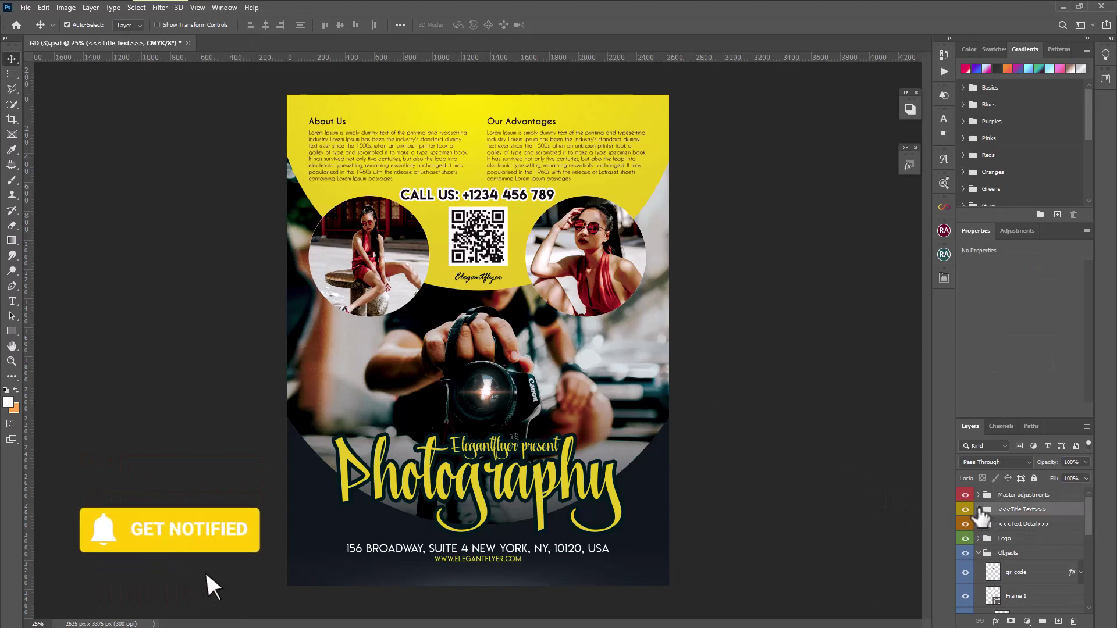
{"action": "left_click", "coordinate": [964, 509]}
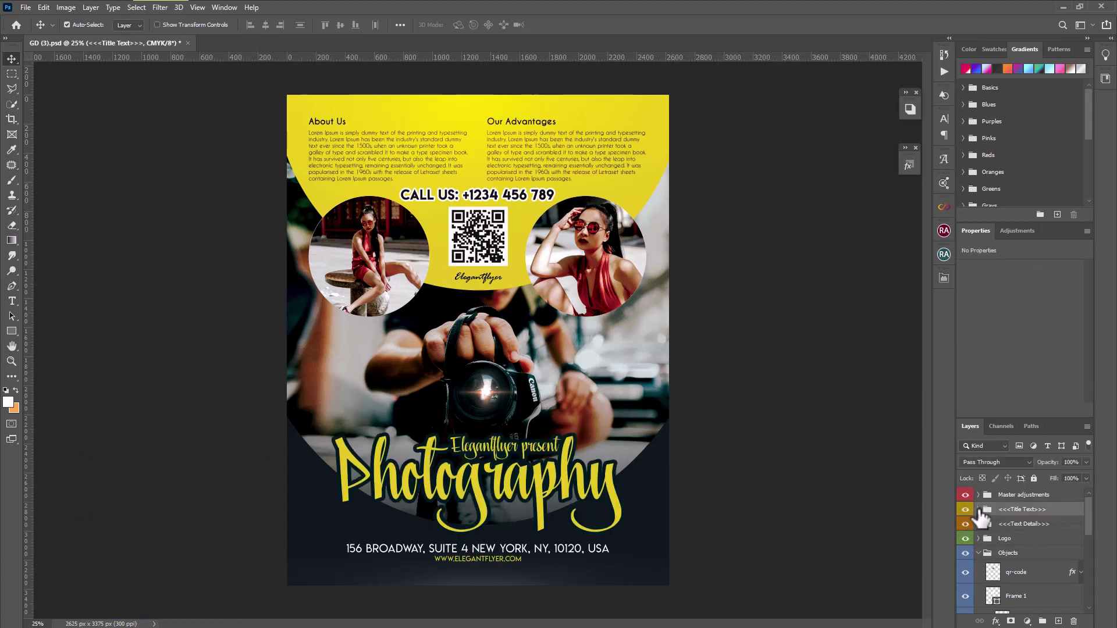
{"action": "left_click", "coordinate": [979, 510]}
{"action": "left_click", "coordinate": [964, 529]}
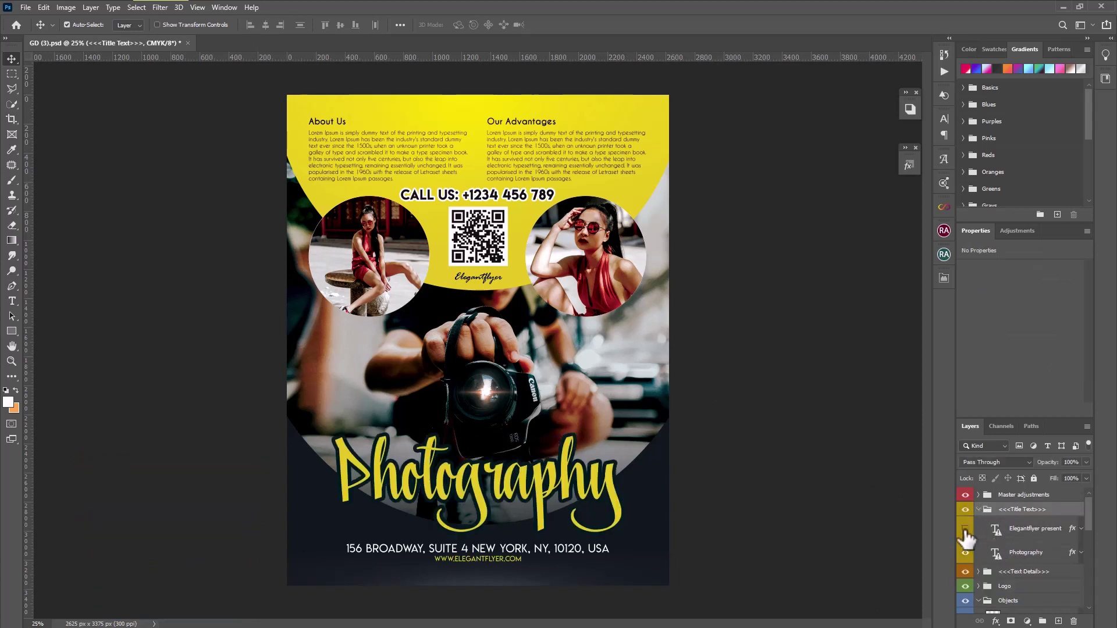
{"action": "left_click", "coordinate": [965, 529]}
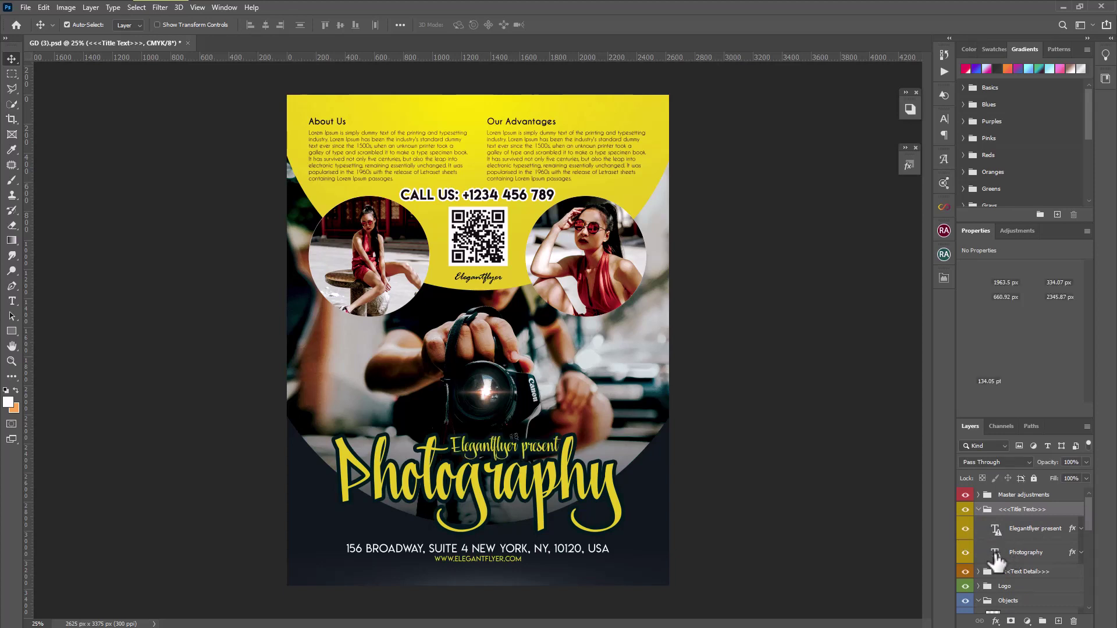
{"action": "left_click", "coordinate": [996, 559]}
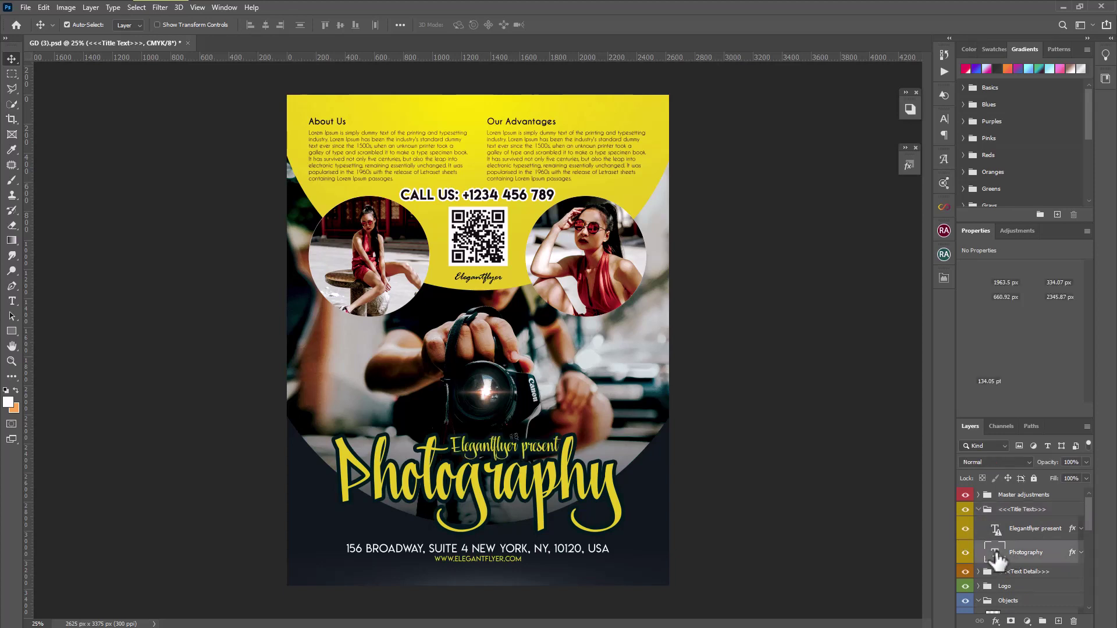
Retype the Photography title as 'Your Text' and drag it lower on the flyer
{"action": "double_click", "coordinate": [535, 494]}
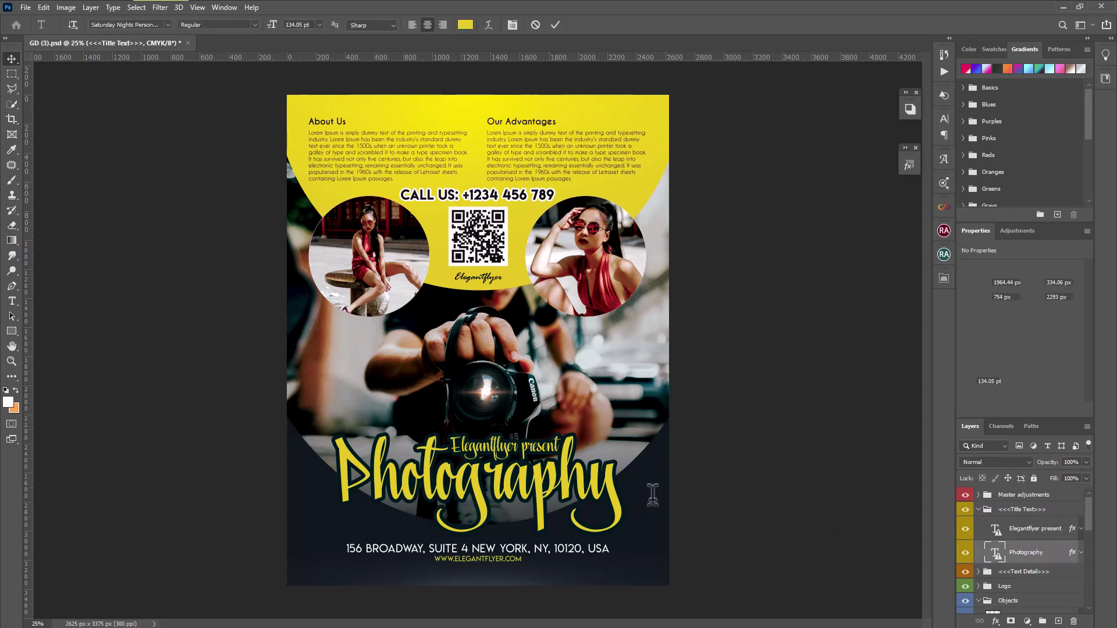
{"action": "type", "text": "Your Te"}
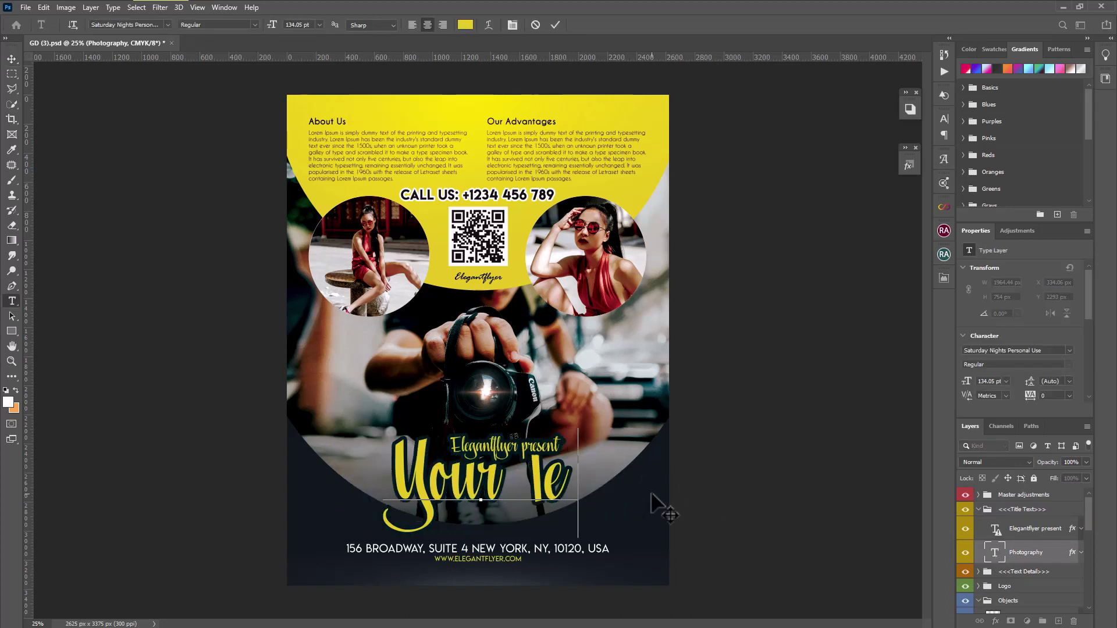
{"action": "type", "text": "xt"}
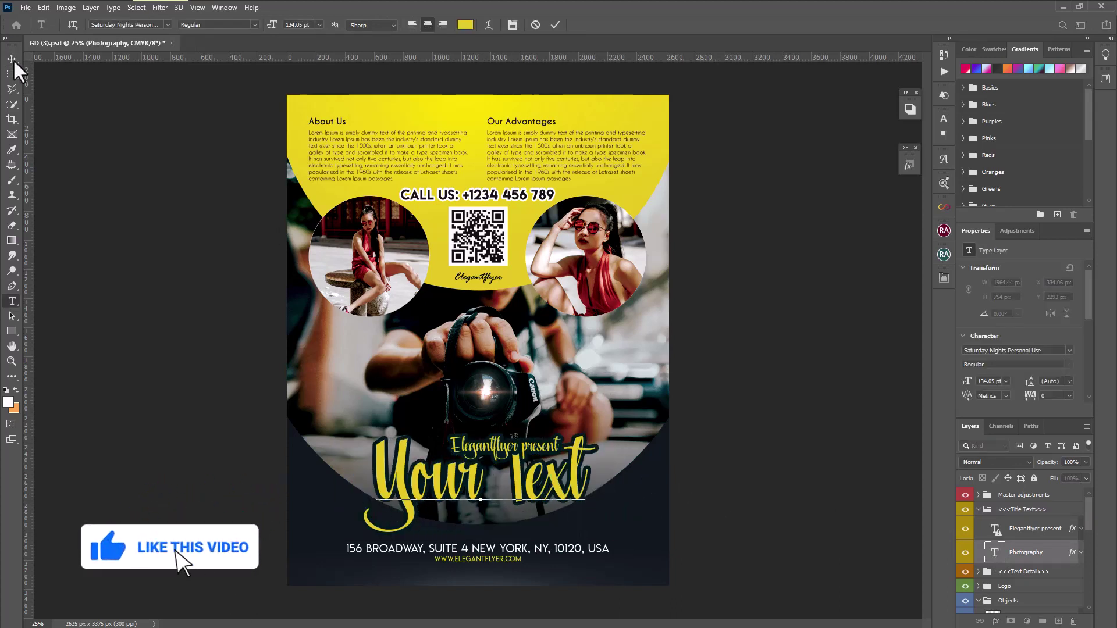
{"action": "left_click", "coordinate": [12, 59]}
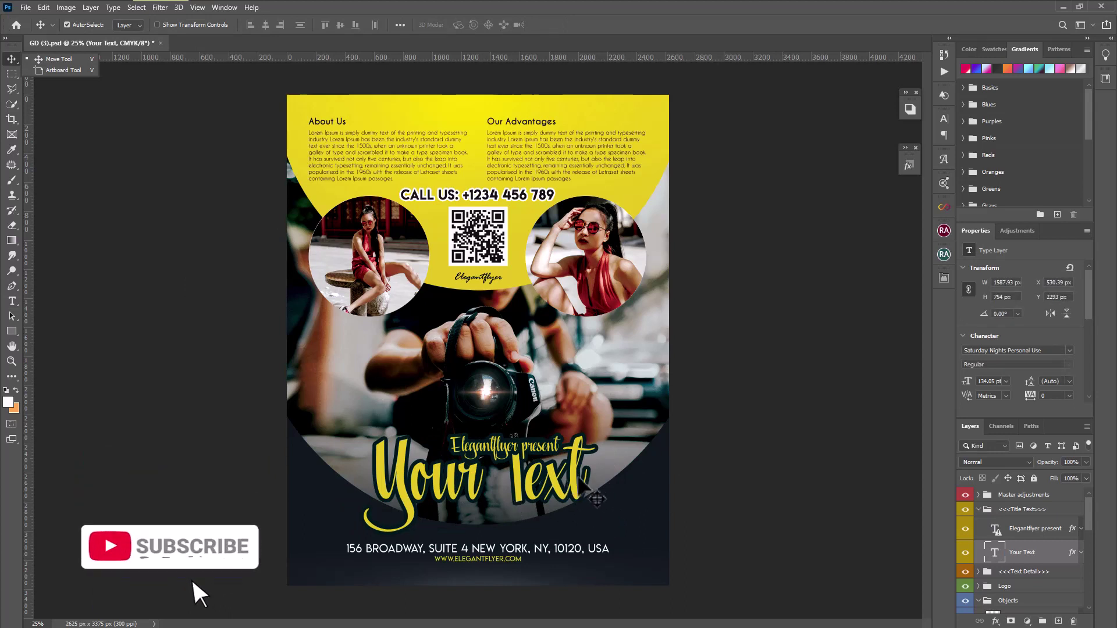
{"action": "mouse_move", "coordinate": [586, 486]}
{"action": "left_mouse_down"}
{"action": "mouse_move", "coordinate": [583, 513]}
{"action": "mouse_move", "coordinate": [511, 457]}
{"action": "mouse_move", "coordinate": [527, 460]}
{"action": "left_mouse_up"}
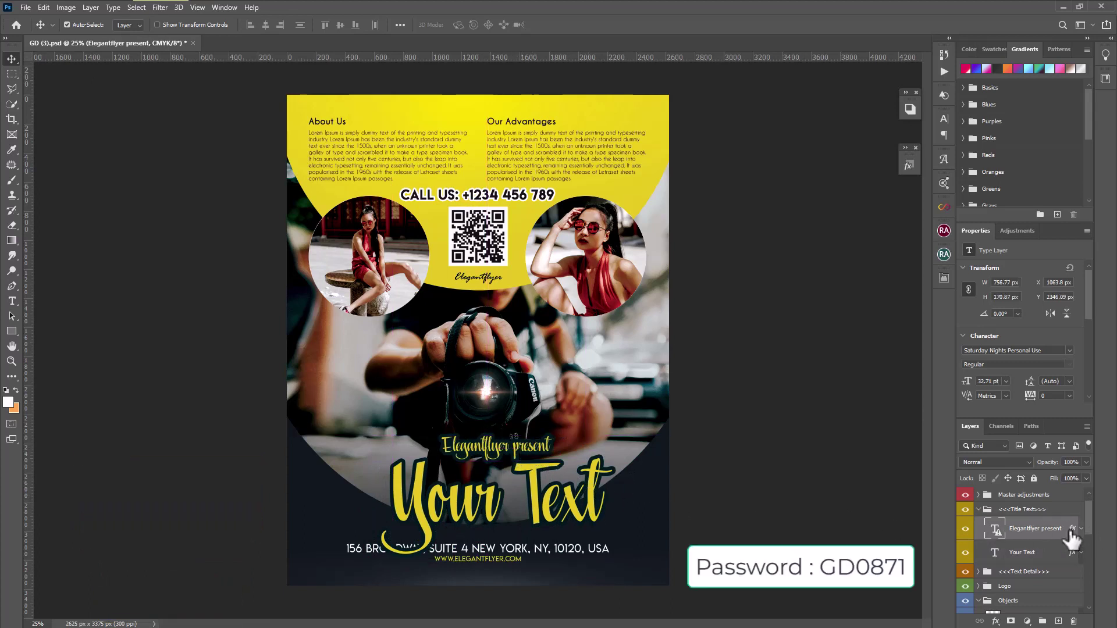
{"action": "scroll", "coordinate": [1064, 540], "scroll_direction": "down", "scroll_amount": 1}
{"action": "scroll", "coordinate": [1054, 541], "scroll_direction": "up", "scroll_amount": 1}
{"action": "left_click", "coordinate": [965, 571]}
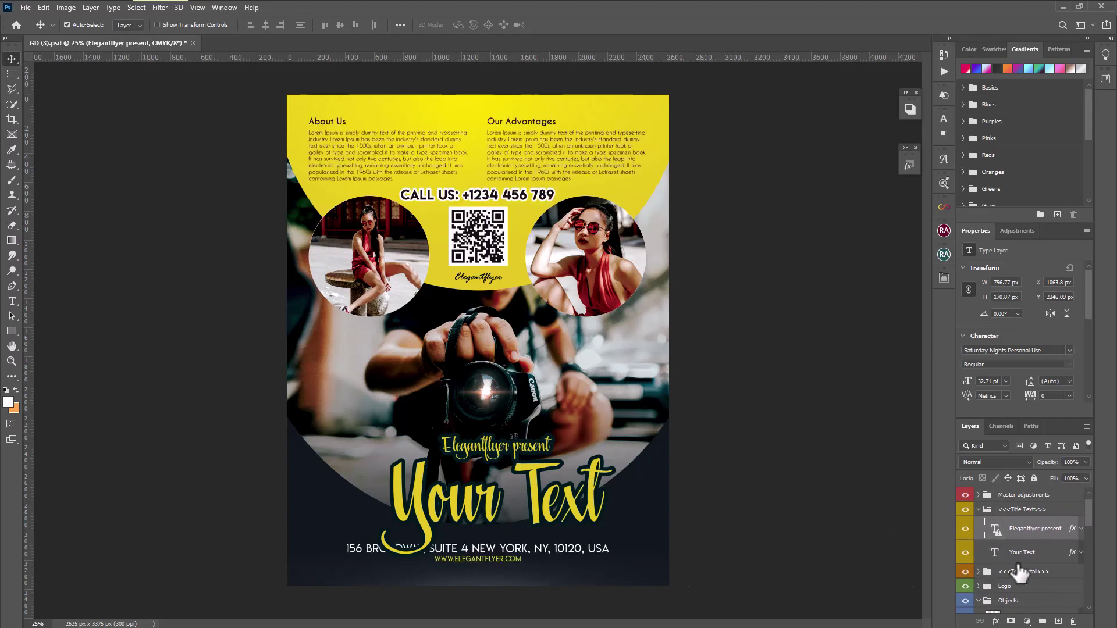
{"action": "scroll", "coordinate": [1019, 573], "scroll_direction": "down", "scroll_amount": 2}
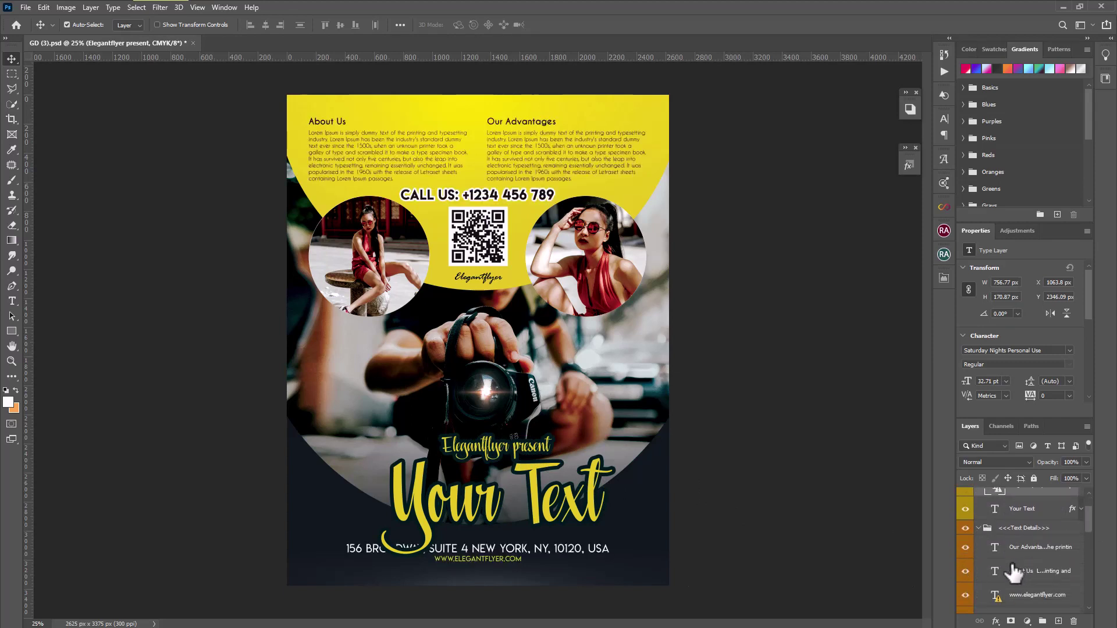
{"action": "left_click", "coordinate": [966, 548]}
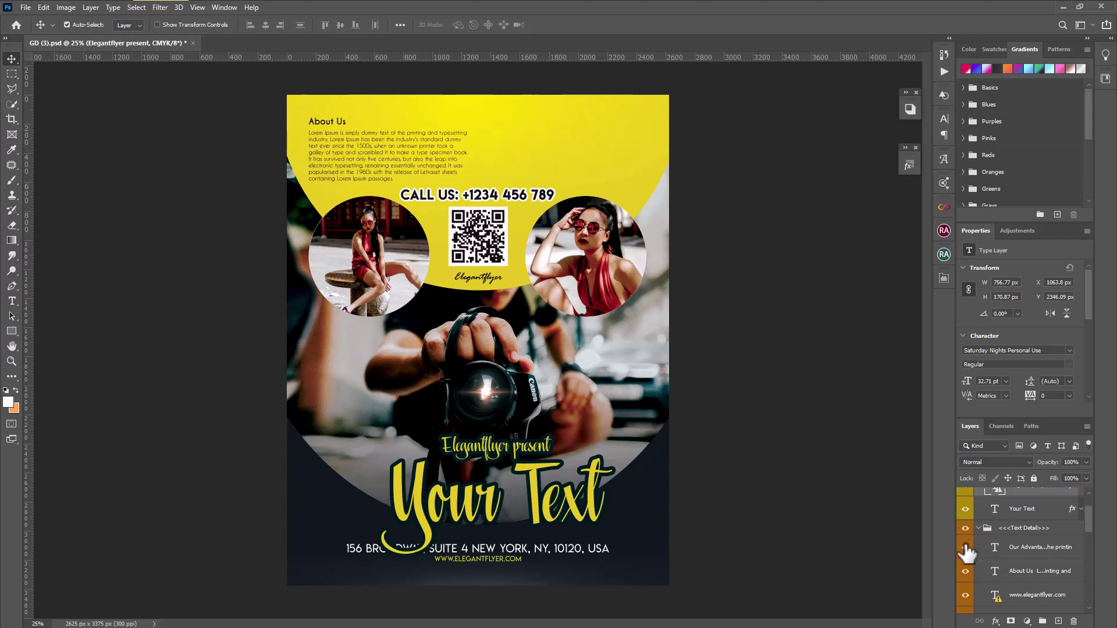
{"action": "left_click", "coordinate": [965, 548]}
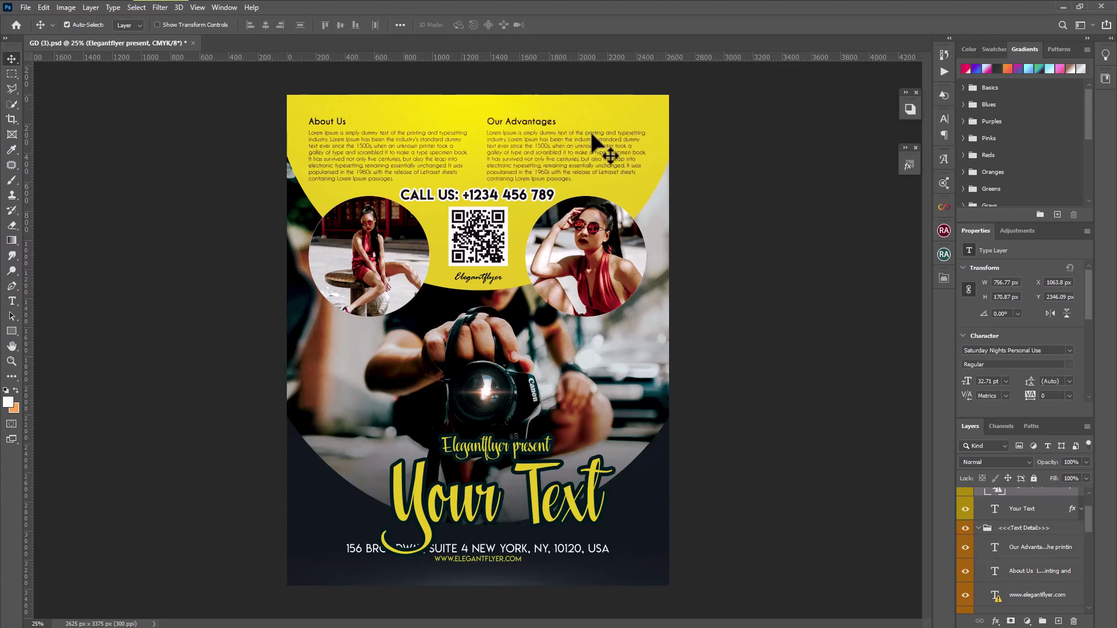
{"action": "scroll", "coordinate": [987, 579], "scroll_direction": "down", "scroll_amount": 2}
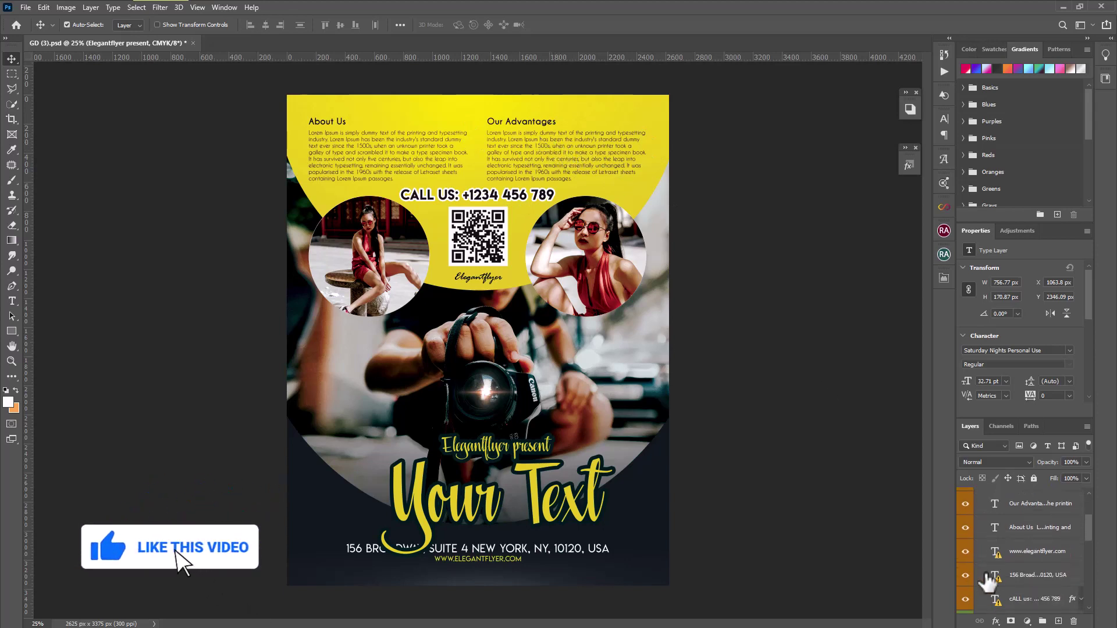
{"action": "scroll", "coordinate": [987, 579], "scroll_direction": "down", "scroll_amount": 1}
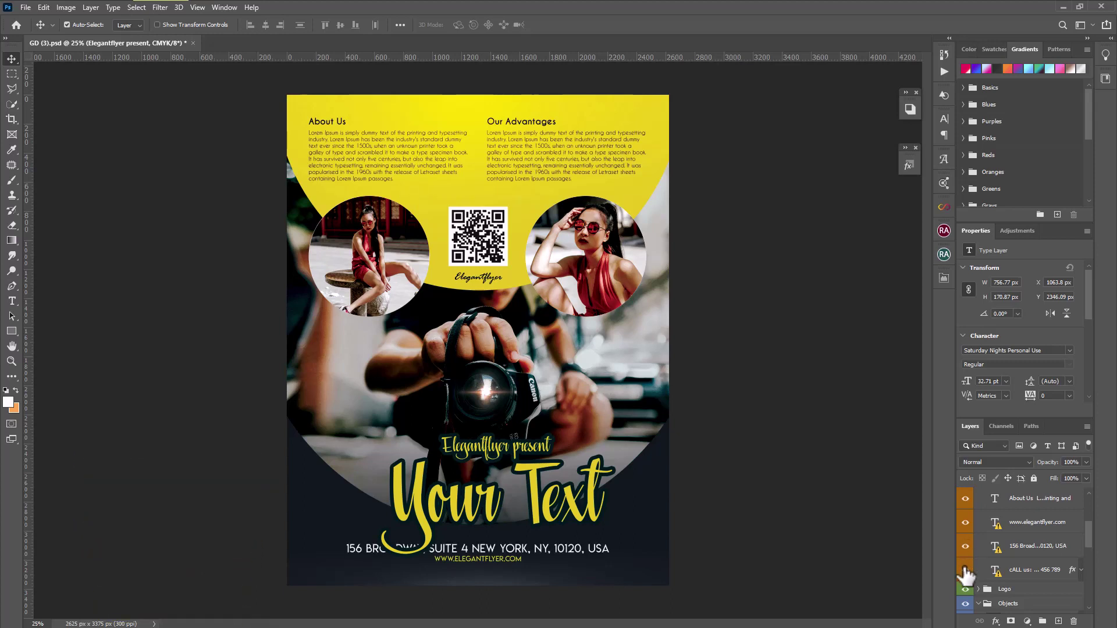
{"action": "left_click", "coordinate": [965, 570]}
{"action": "scroll", "coordinate": [983, 558], "scroll_direction": "up", "scroll_amount": 3}
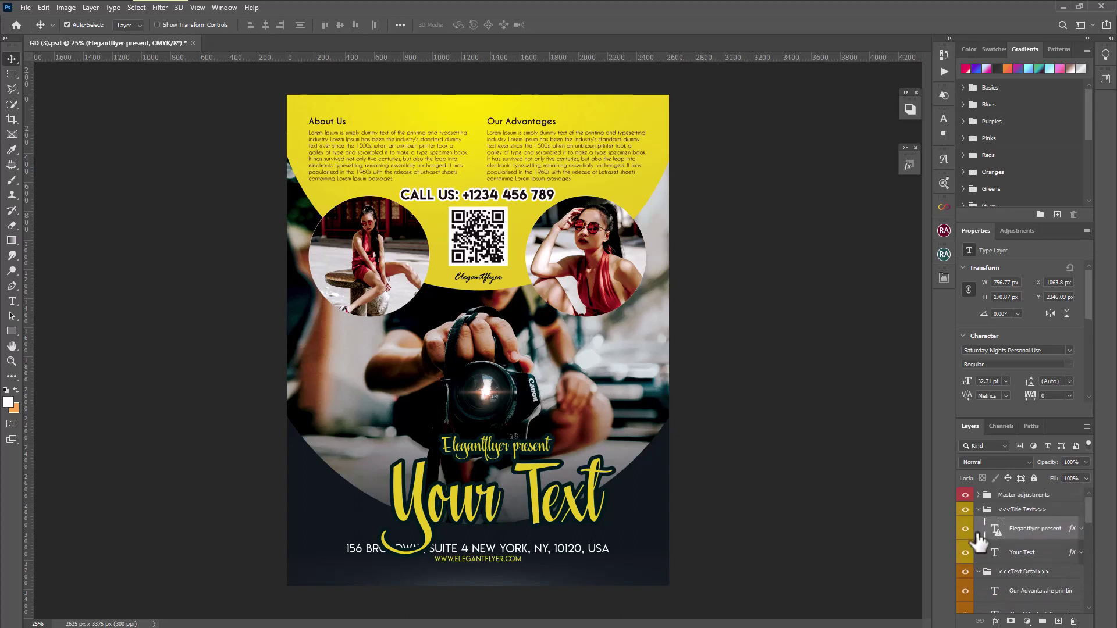
Collapse the Title Text groups and select the Frame 2 layer in the Layers panel
{"action": "left_click", "coordinate": [979, 510]}
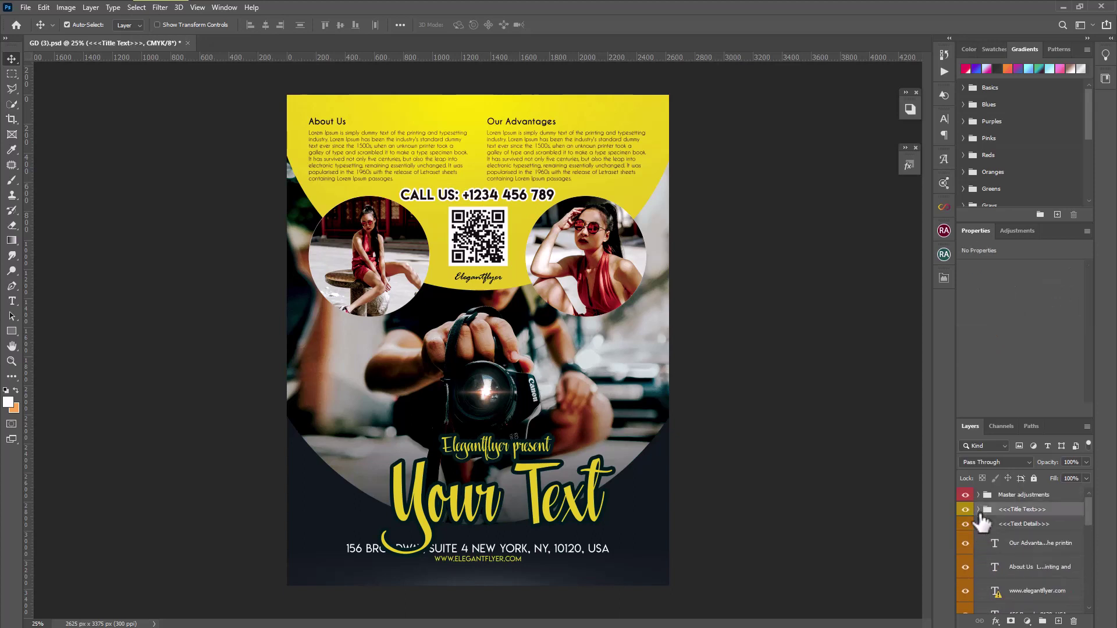
{"action": "left_click", "coordinate": [978, 524]}
{"action": "scroll", "coordinate": [990, 587], "scroll_direction": "down", "scroll_amount": 3}
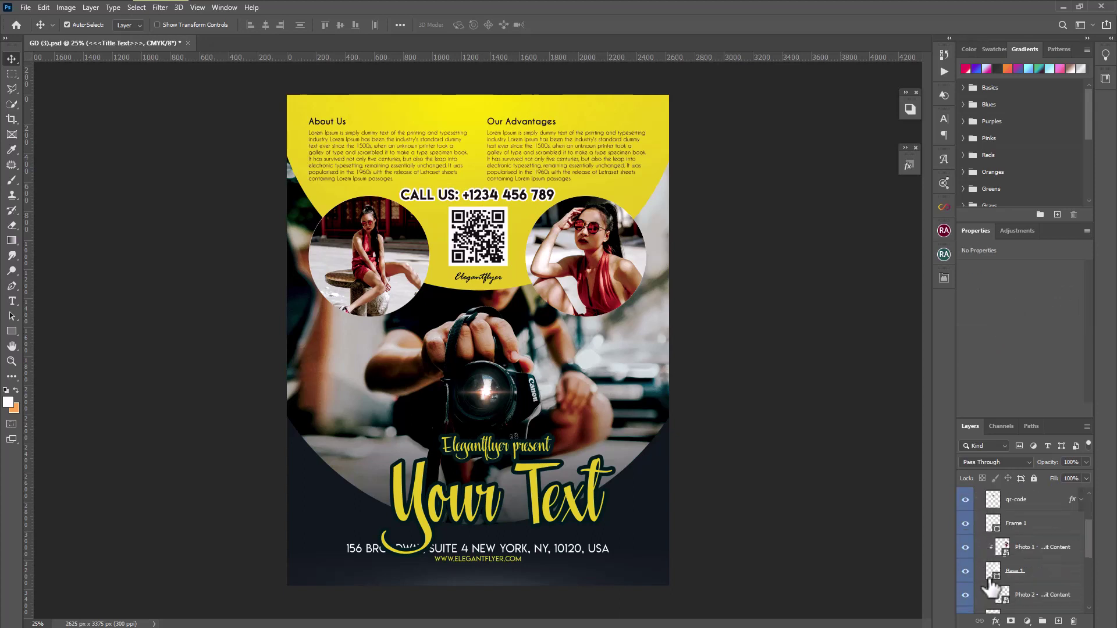
{"action": "scroll", "coordinate": [990, 588], "scroll_direction": "down", "scroll_amount": 3}
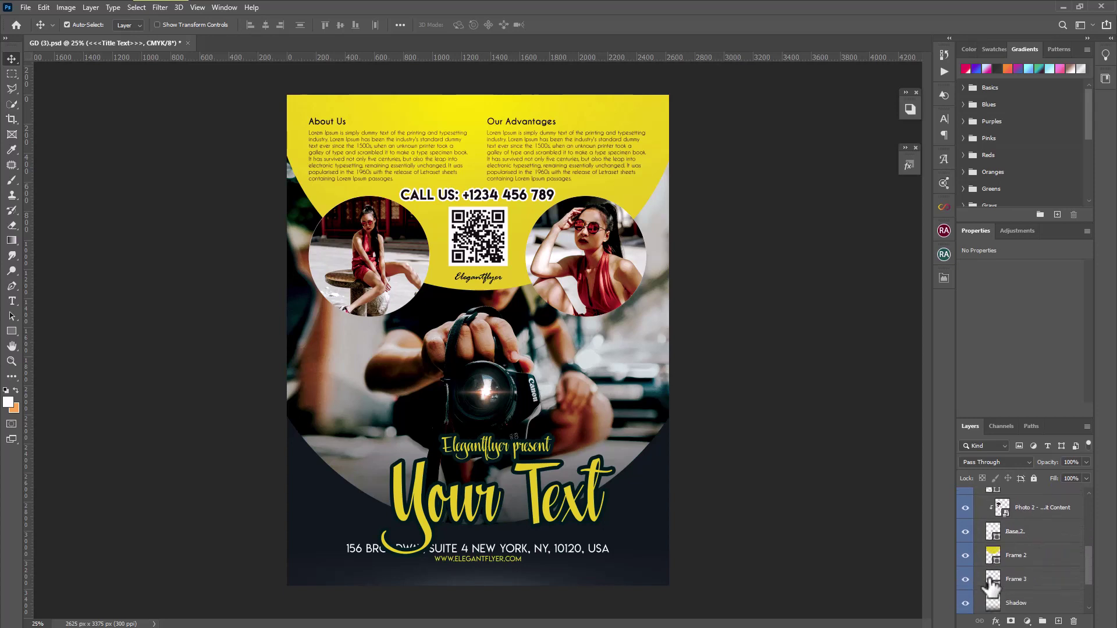
{"action": "left_click", "coordinate": [965, 556]}
{"action": "left_click", "coordinate": [1051, 561]}
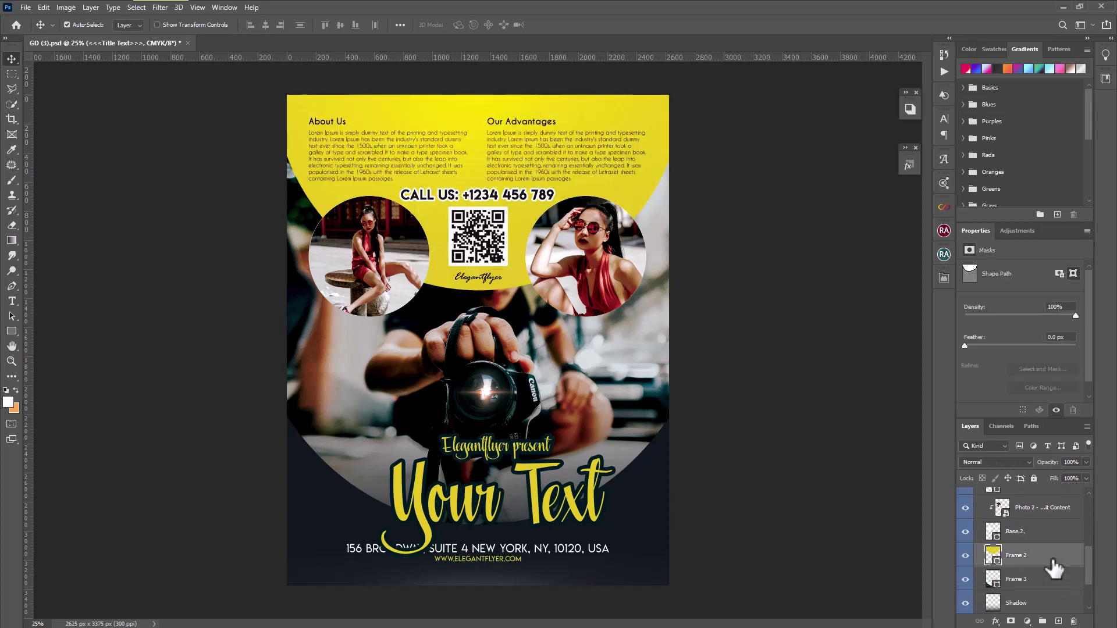
{"action": "left_click", "coordinate": [996, 622]}
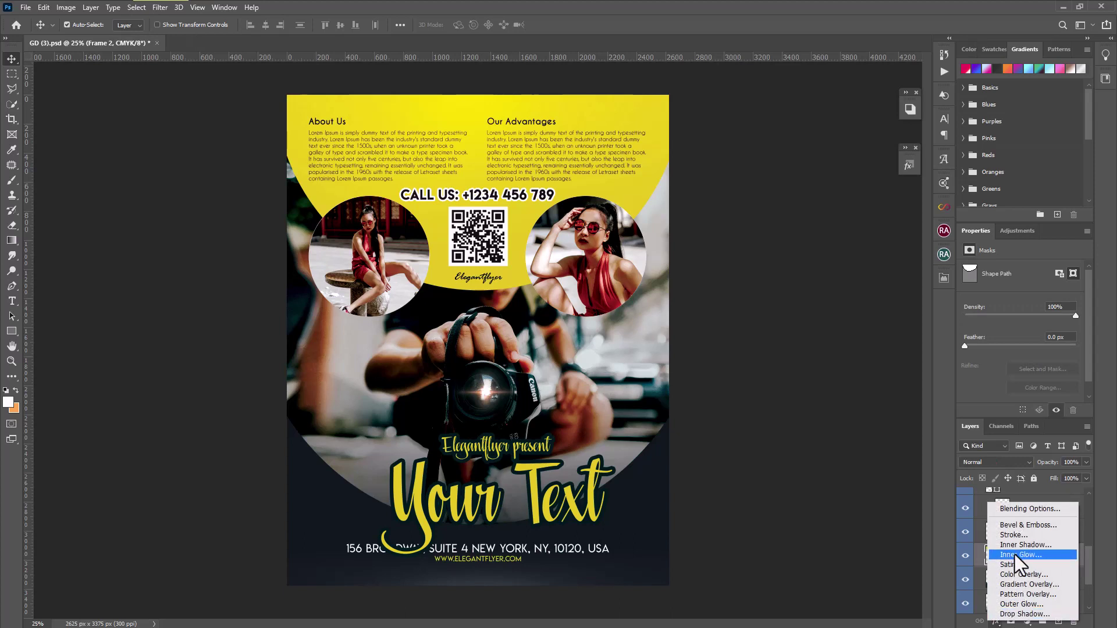
{"action": "key", "text": "Escape"}
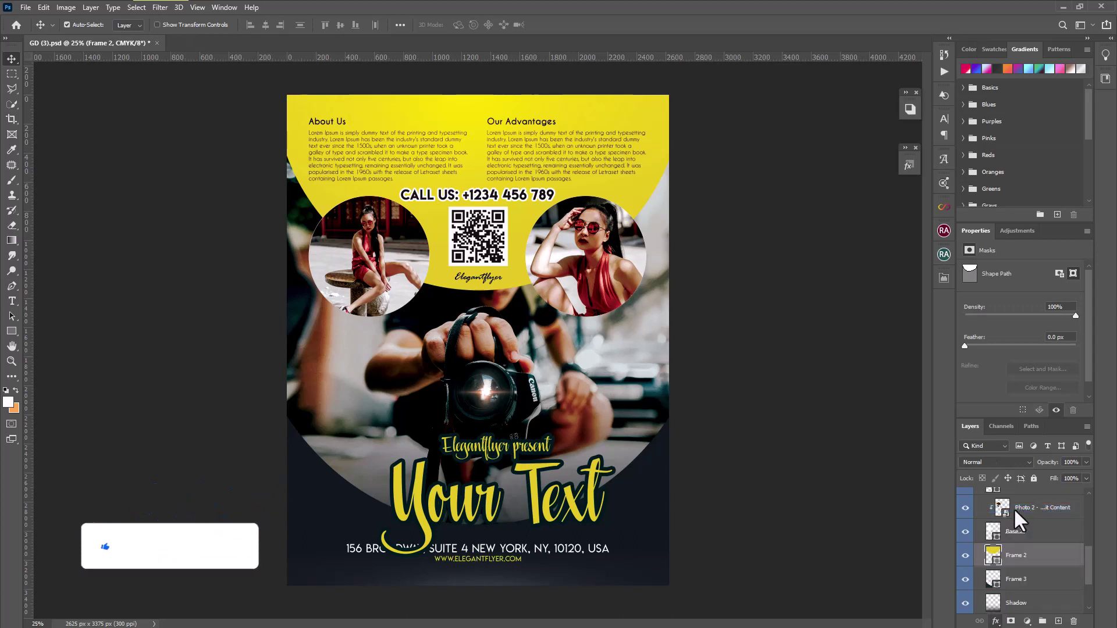
Give Frame 2 a gradient-filled Stroke effect, with its gradient up for editing
{"action": "double_click", "coordinate": [988, 489]}
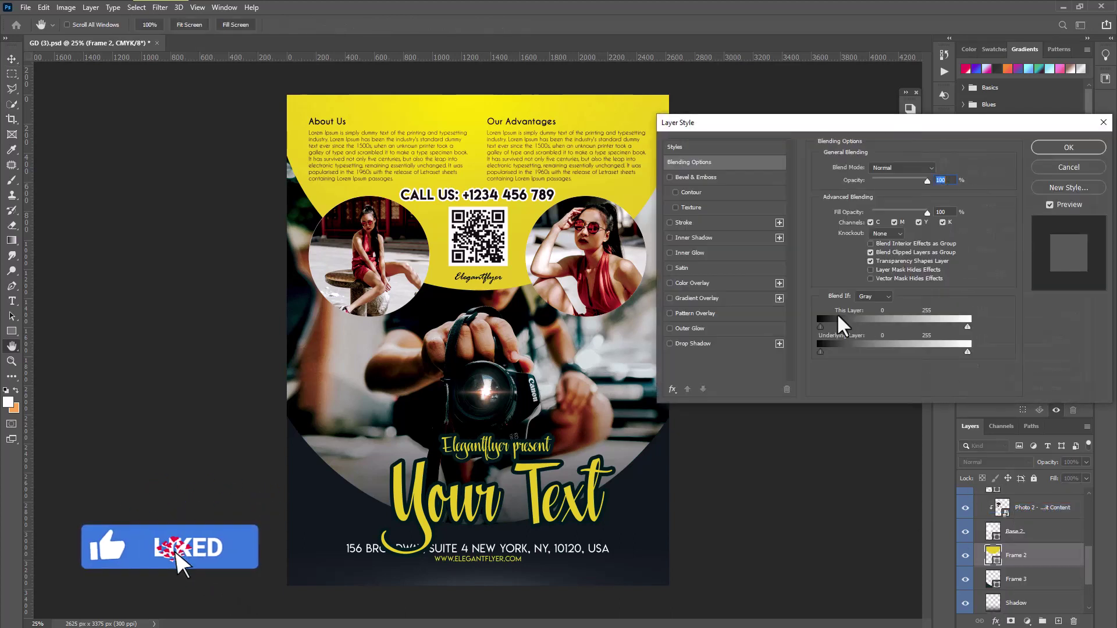
{"action": "left_click", "coordinate": [692, 298]}
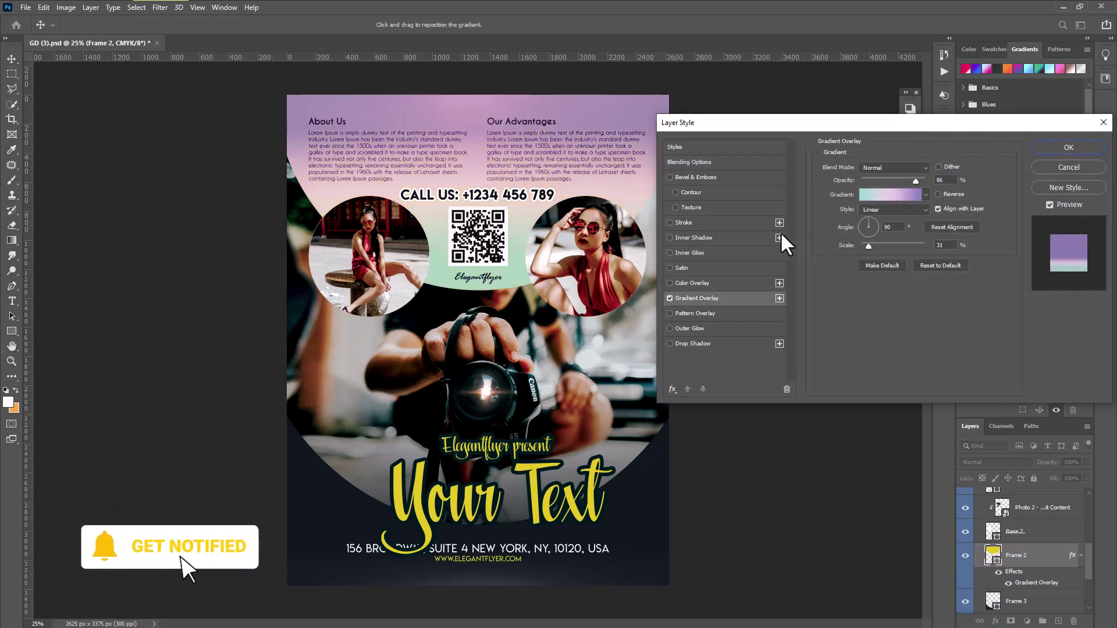
{"action": "left_click", "coordinate": [669, 298]}
{"action": "left_click", "coordinate": [685, 222]}
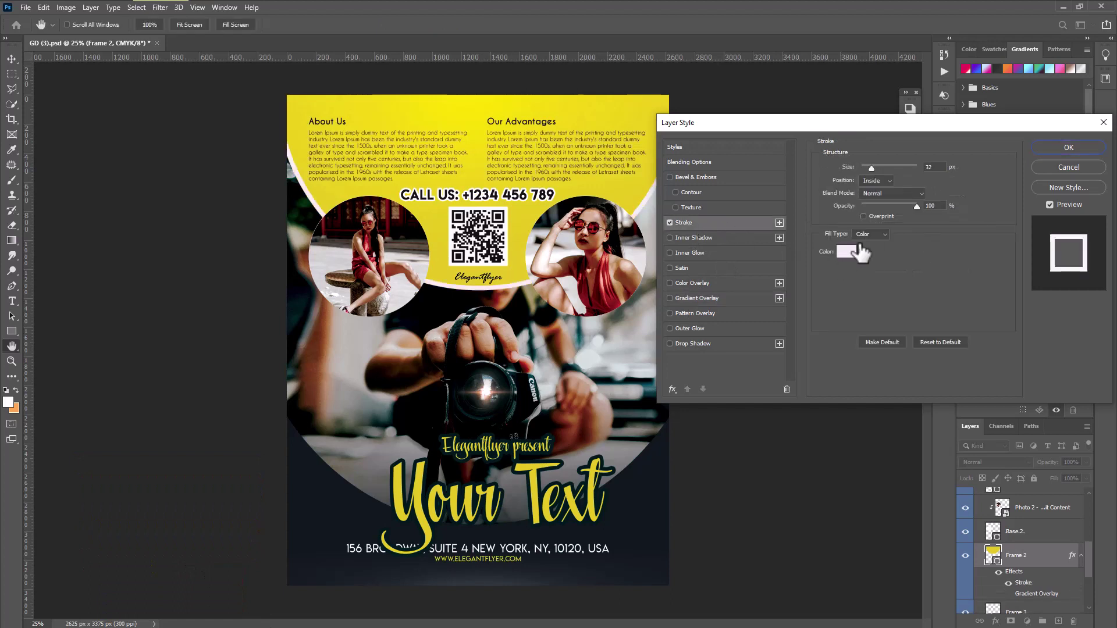
{"action": "left_click", "coordinate": [874, 233]}
{"action": "left_click", "coordinate": [870, 252]}
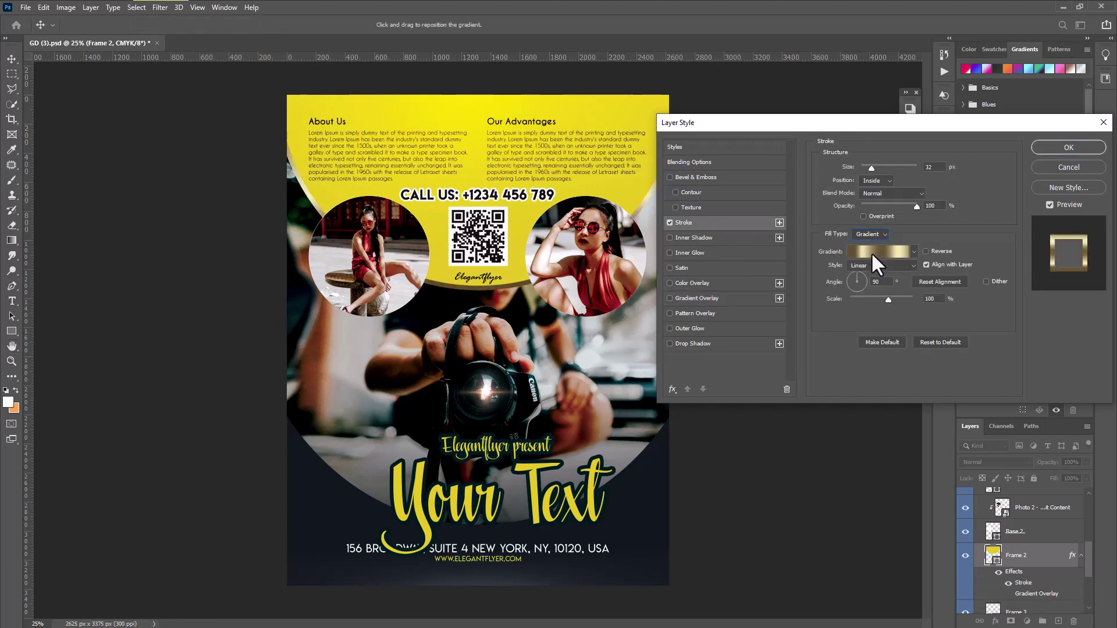
{"action": "left_click", "coordinate": [877, 247]}
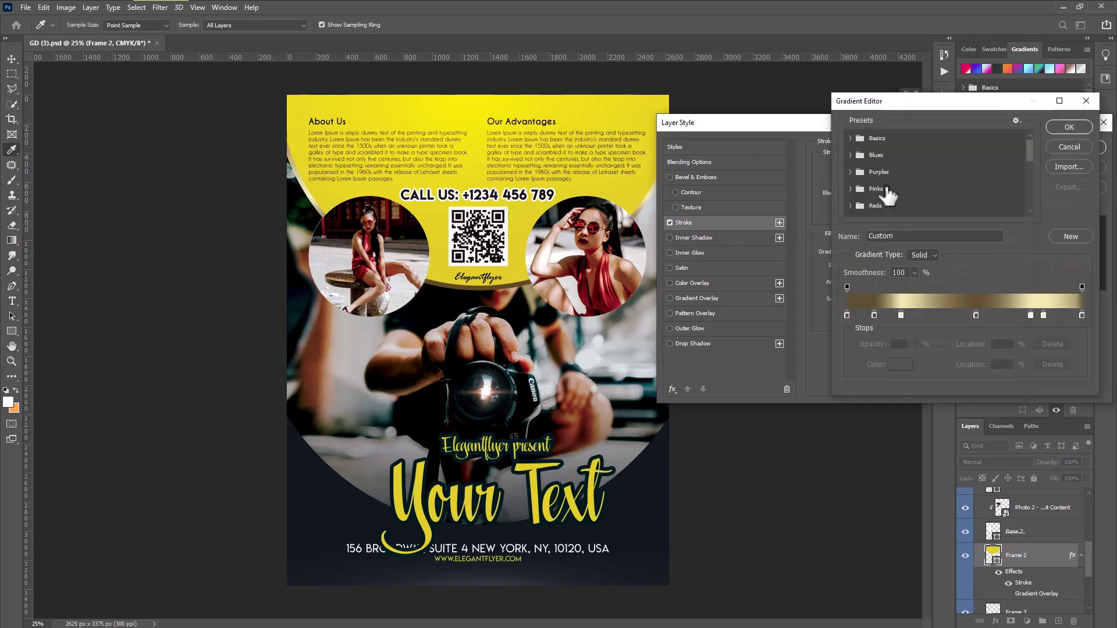
Browse the All Gradients Collection presets, leaving the gold stroke gradient unchanged
{"action": "scroll", "coordinate": [892, 180], "scroll_direction": "down", "scroll_amount": 2}
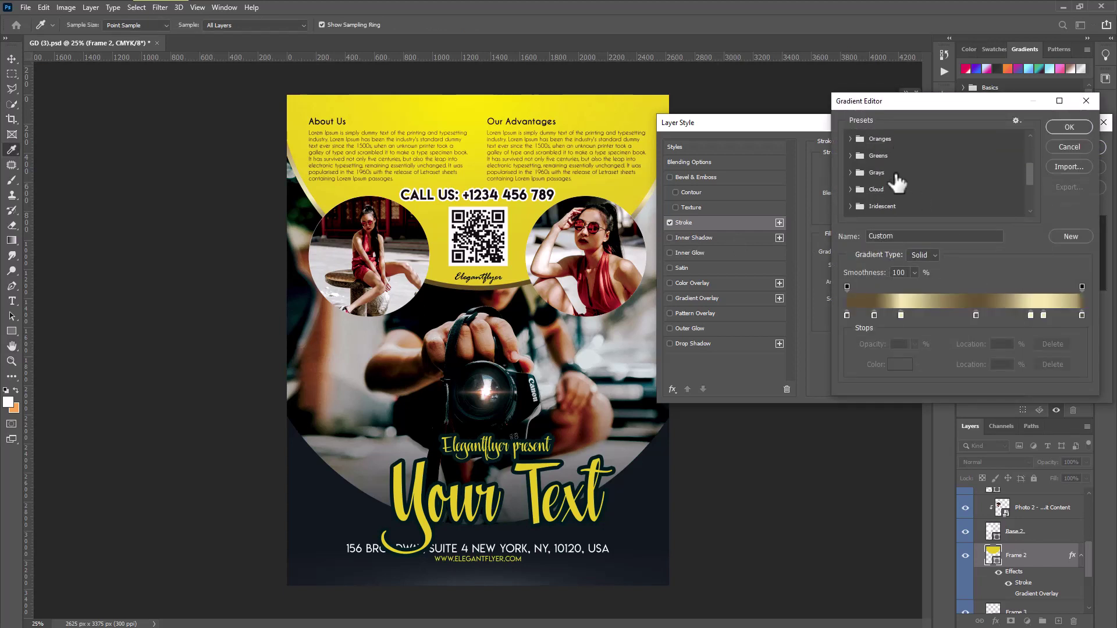
{"action": "scroll", "coordinate": [892, 180], "scroll_direction": "down", "scroll_amount": 2}
{"action": "scroll", "coordinate": [881, 185], "scroll_direction": "down", "scroll_amount": 2}
{"action": "left_click", "coordinate": [849, 173]}
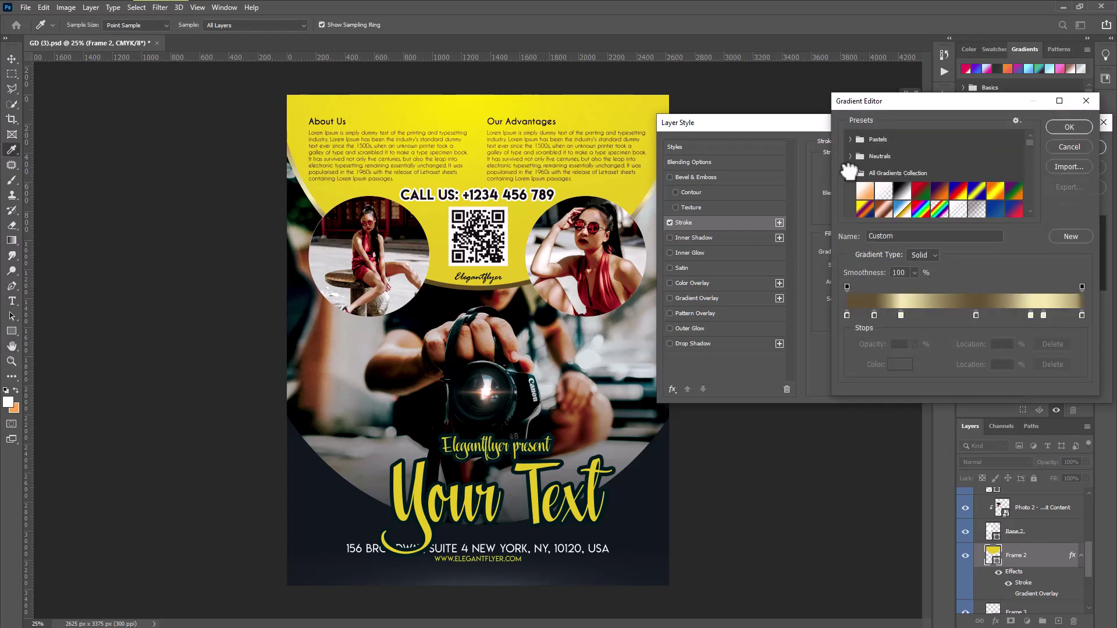
{"action": "mouse_move", "coordinate": [1026, 142]}
{"action": "left_mouse_down"}
{"action": "mouse_move", "coordinate": [1016, 210]}
{"action": "mouse_move", "coordinate": [1014, 179]}
{"action": "mouse_move", "coordinate": [993, 198]}
{"action": "left_mouse_up"}
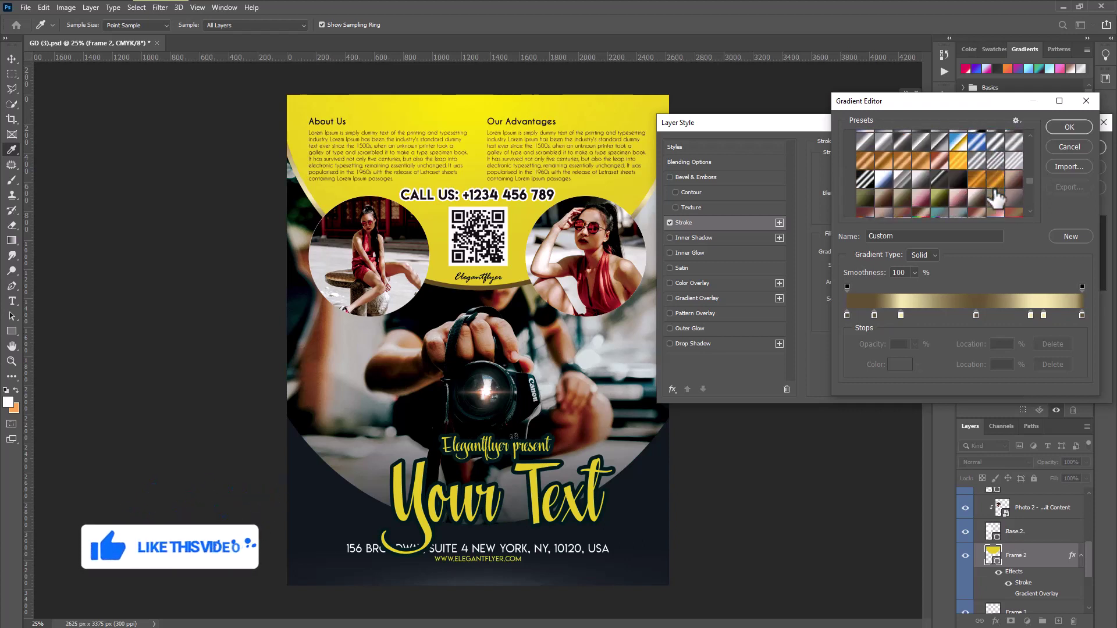
{"action": "left_click", "coordinate": [1073, 143]}
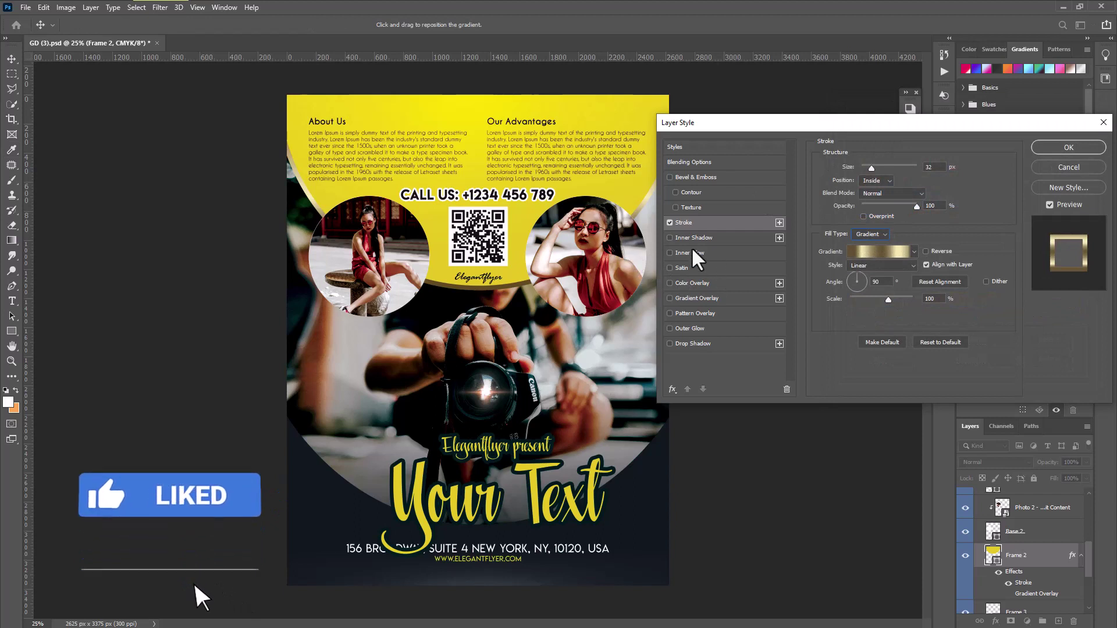
Try purple, cyan and lime solid stroke colours on Frame 2, then cancel everything
{"action": "left_click", "coordinate": [872, 234]}
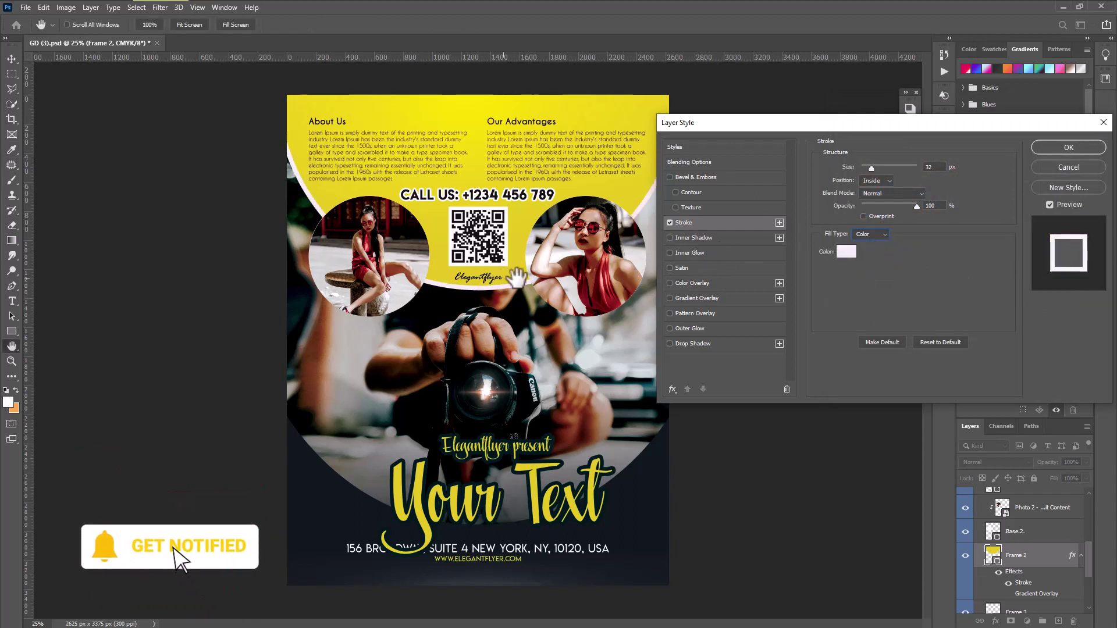
{"action": "left_click", "coordinate": [846, 251]}
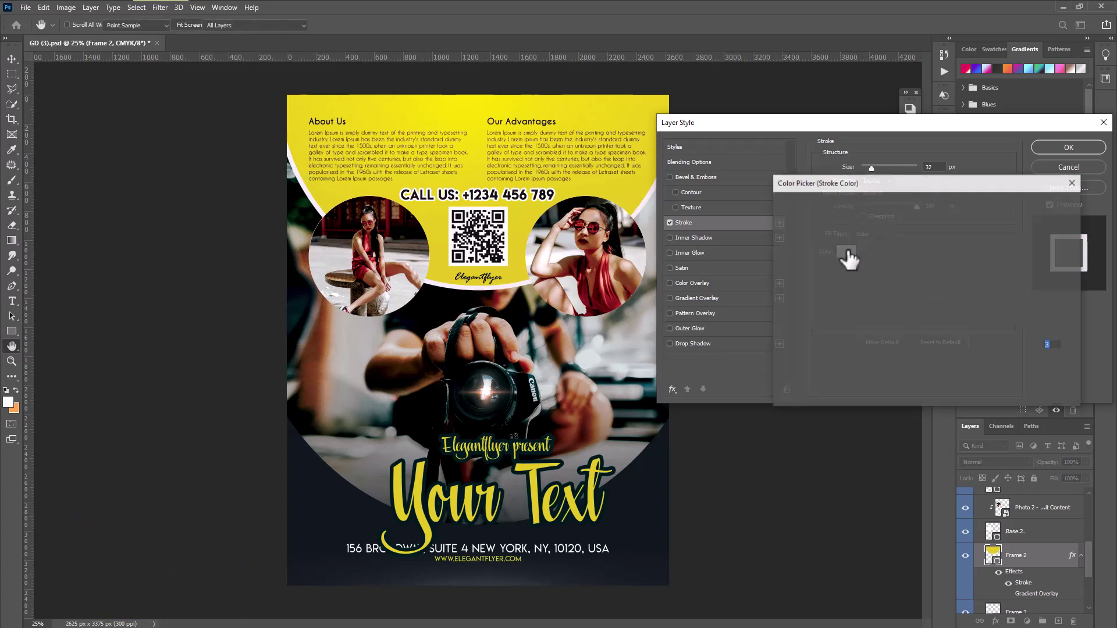
{"action": "left_click", "coordinate": [917, 234]}
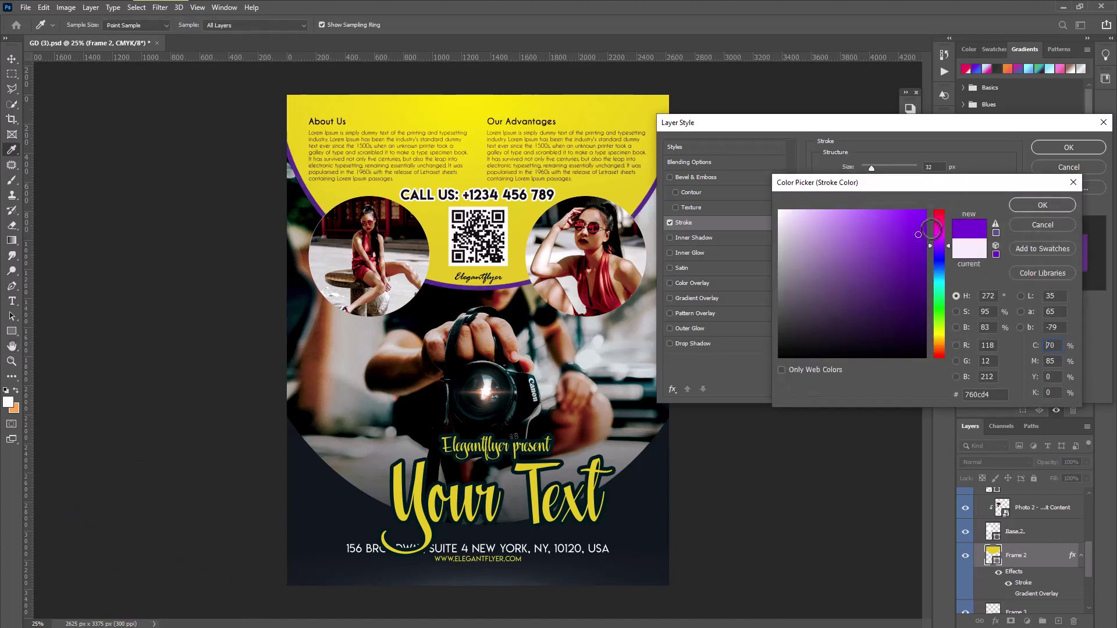
{"action": "left_click", "coordinate": [941, 221]}
{"action": "left_click_drag", "start_coordinate": [941, 243], "coordinate": [936, 332]}
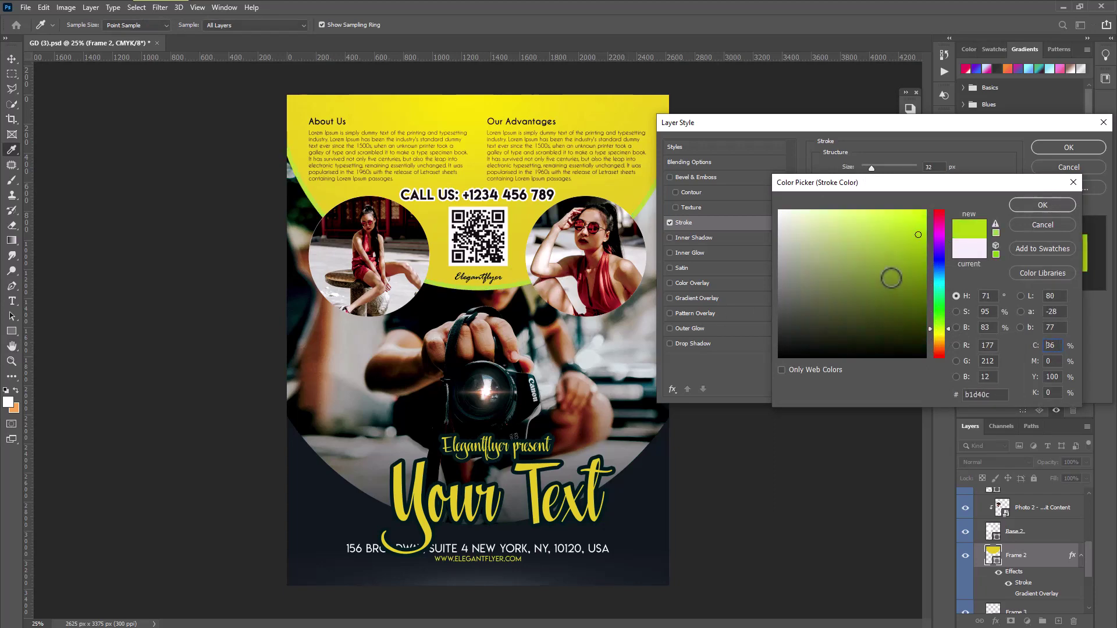
{"action": "left_click", "coordinate": [1032, 227]}
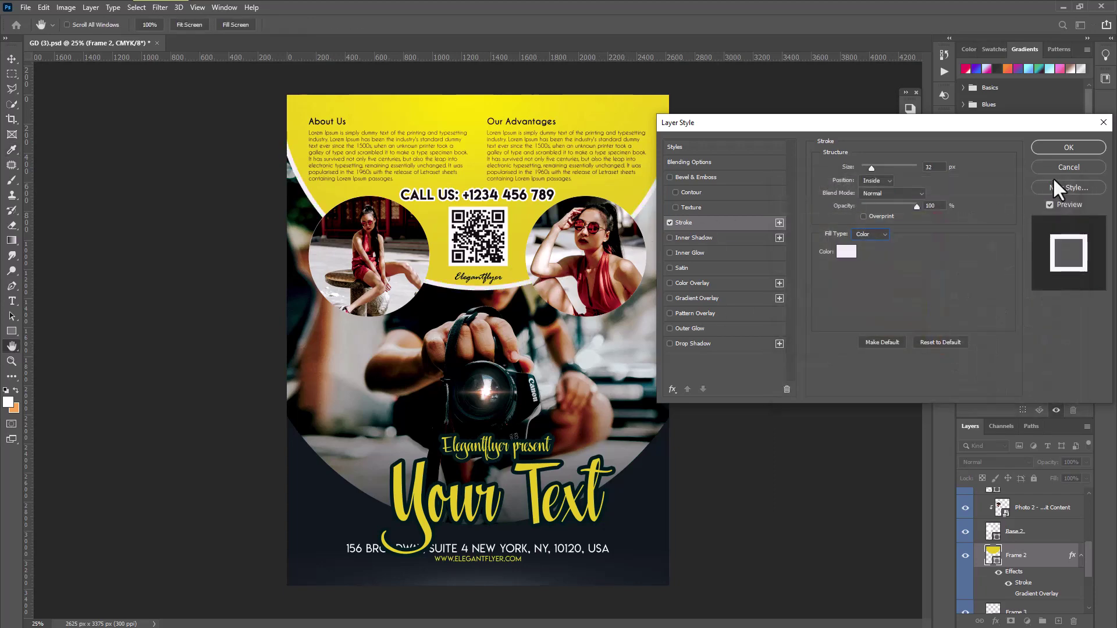
{"action": "left_click", "coordinate": [1040, 167]}
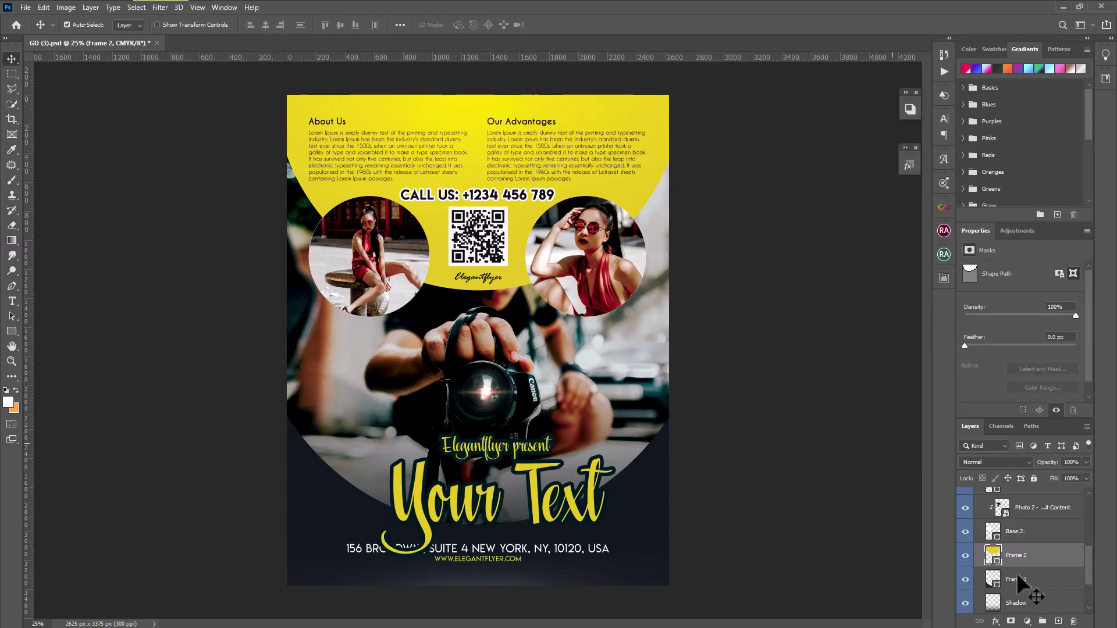
Apply a gold gradient Stroke to the Base 1 layer through Blending Options
{"action": "left_click", "coordinate": [594, 264]}
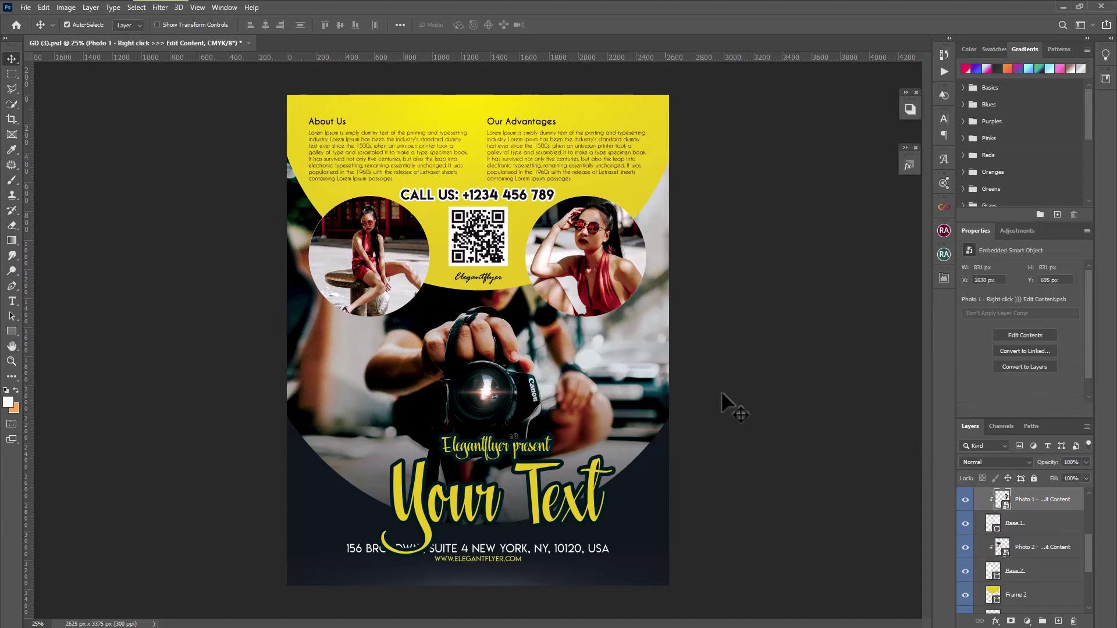
{"action": "left_click", "coordinate": [1041, 525]}
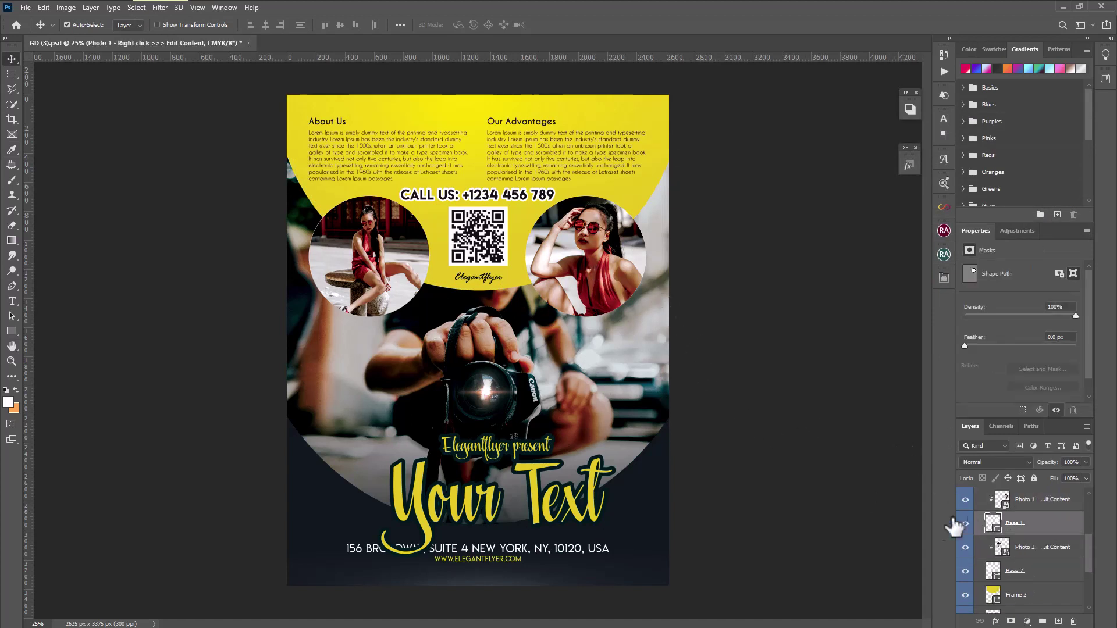
{"action": "left_click", "coordinate": [996, 621]}
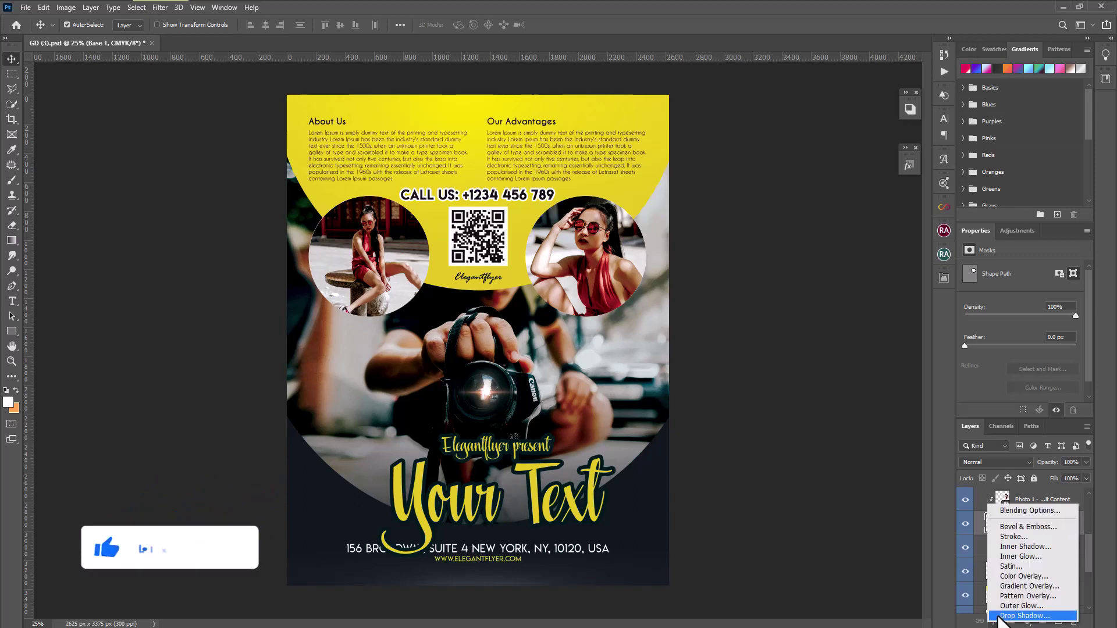
{"action": "left_click", "coordinate": [1020, 512]}
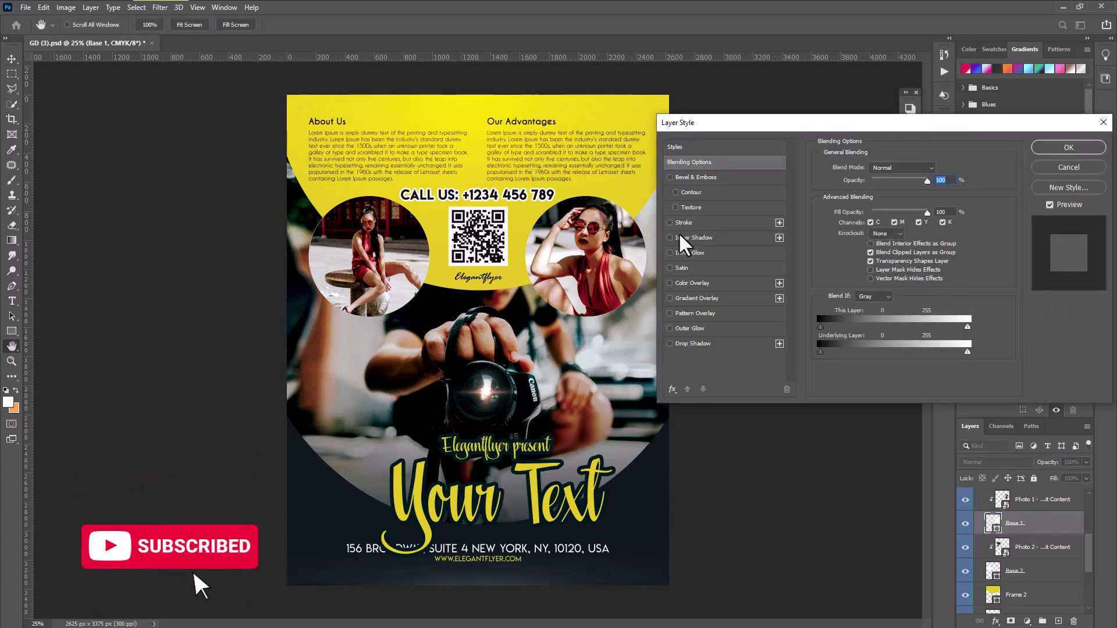
{"action": "left_click", "coordinate": [681, 224]}
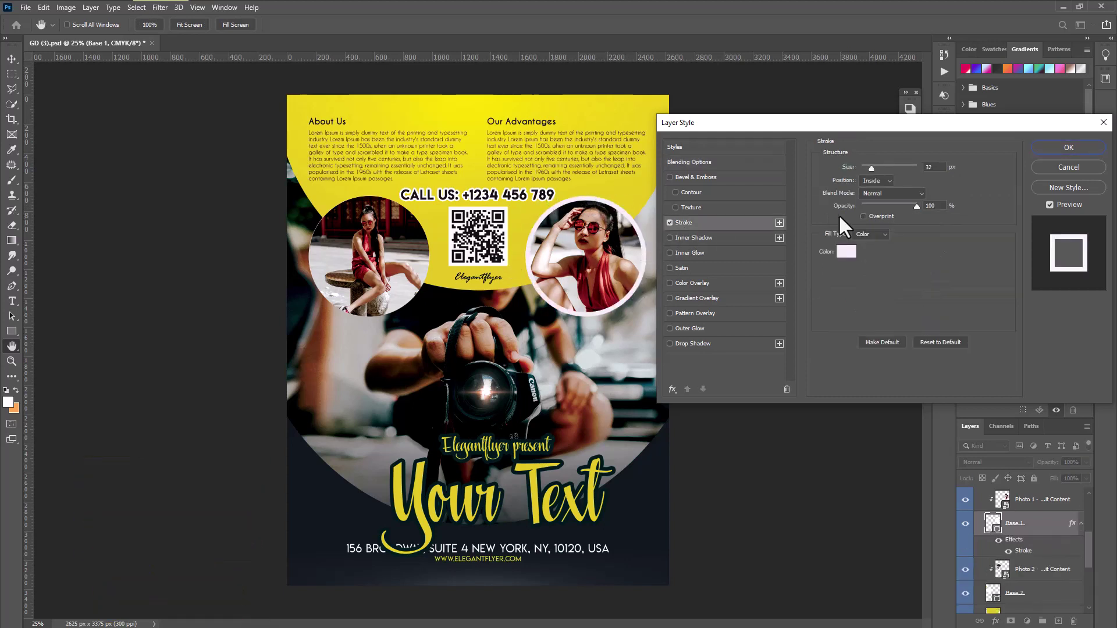
{"action": "left_click", "coordinate": [868, 254]}
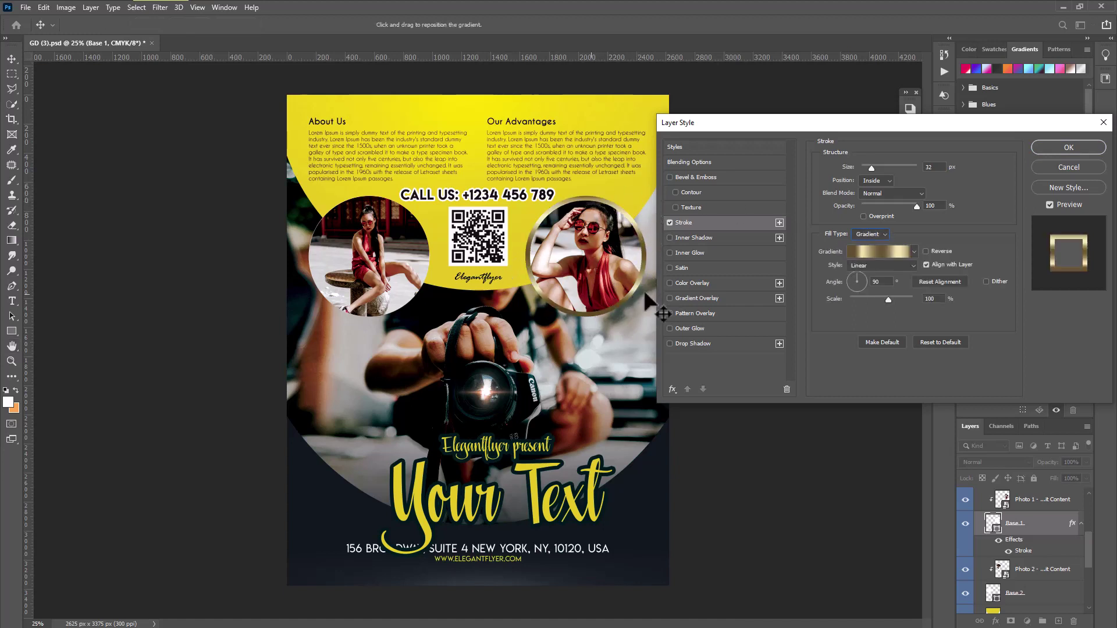
{"action": "left_click", "coordinate": [1059, 149]}
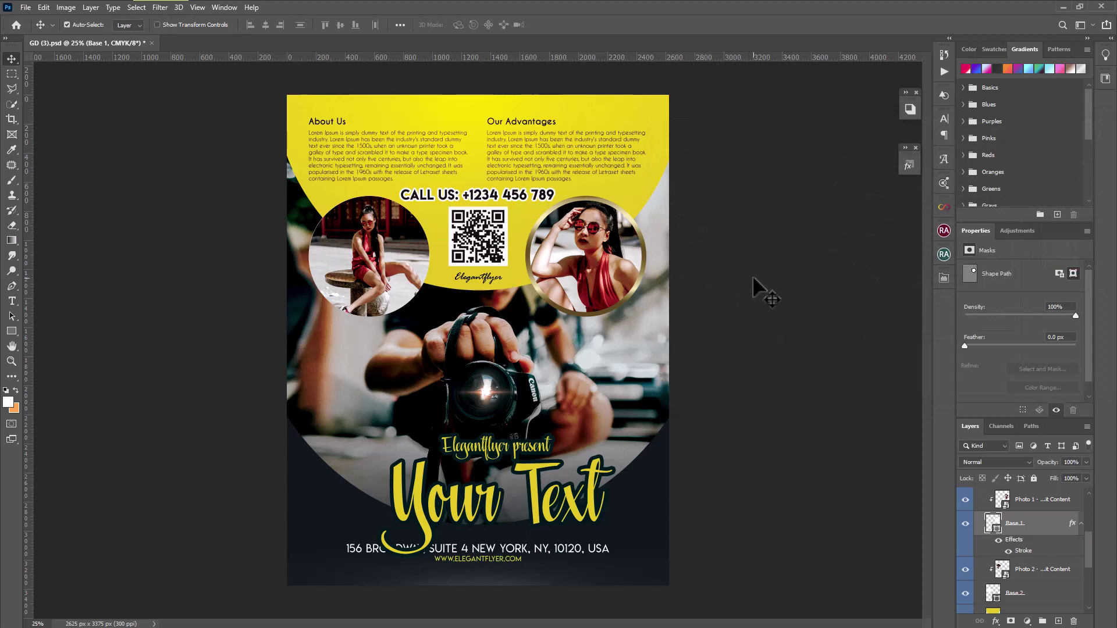
{"action": "left_click", "coordinate": [403, 289]}
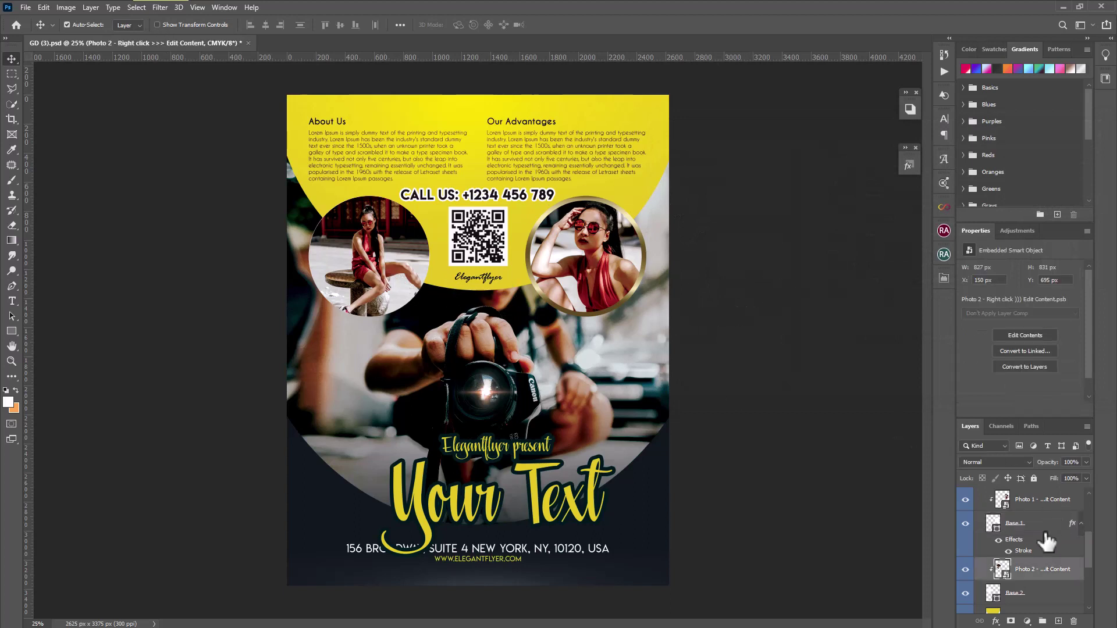
{"action": "left_click", "coordinate": [964, 569]}
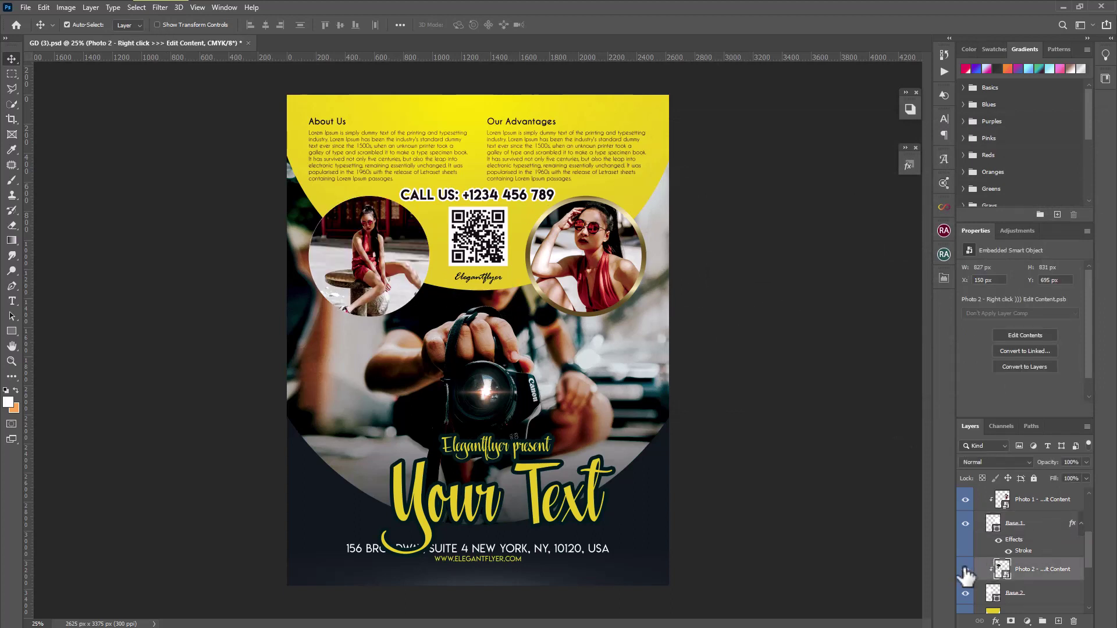